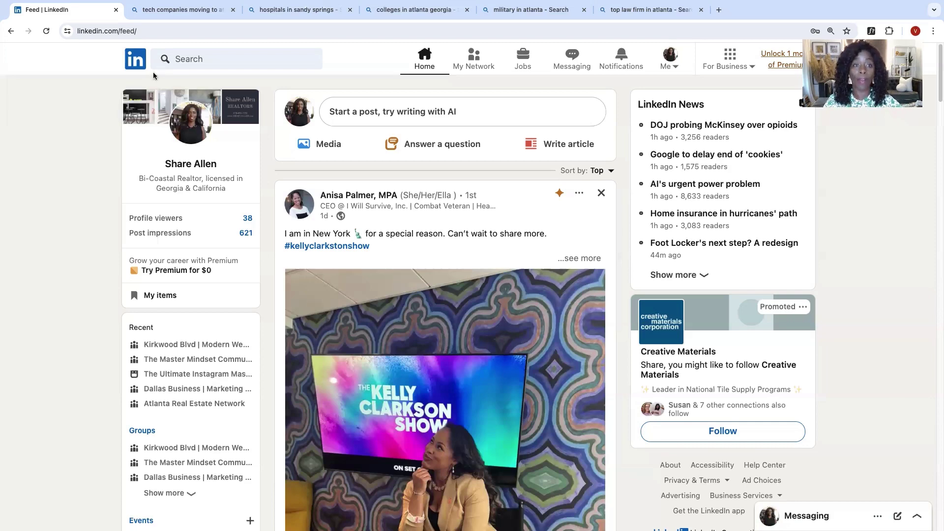
Open the realtor's own profile, which shows the bi-coastal headline and 13,322 followers.
{"action": "left_click", "coordinate": [188, 127]}
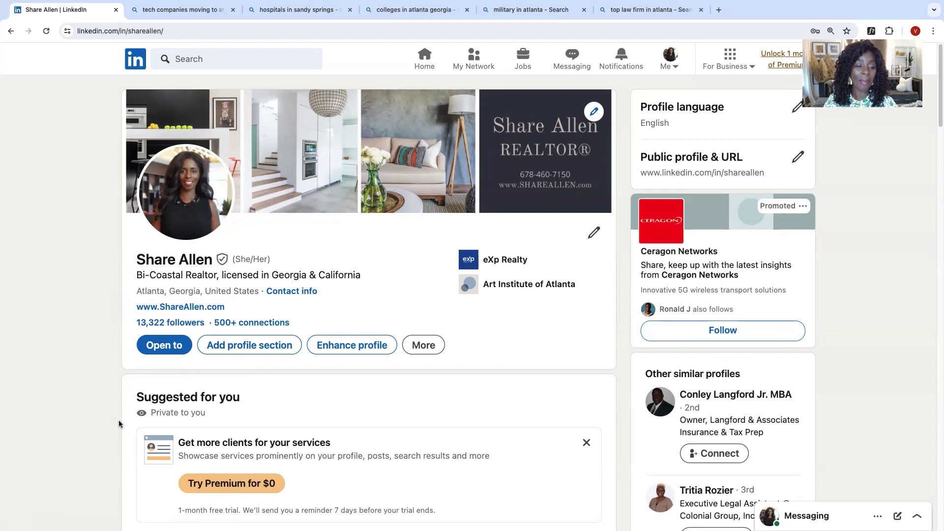
{"action": "scroll", "coordinate": [120, 422], "scroll_direction": "down", "scroll_amount": 1}
{"action": "scroll", "coordinate": [118, 426], "scroll_direction": "up", "scroll_amount": 1}
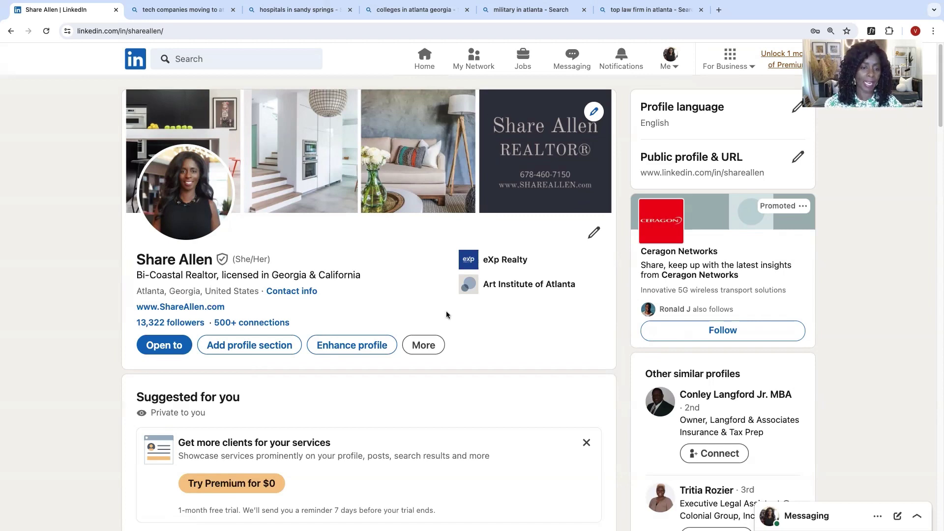
{"action": "scroll", "coordinate": [446, 315], "scroll_direction": "down", "scroll_amount": 1}
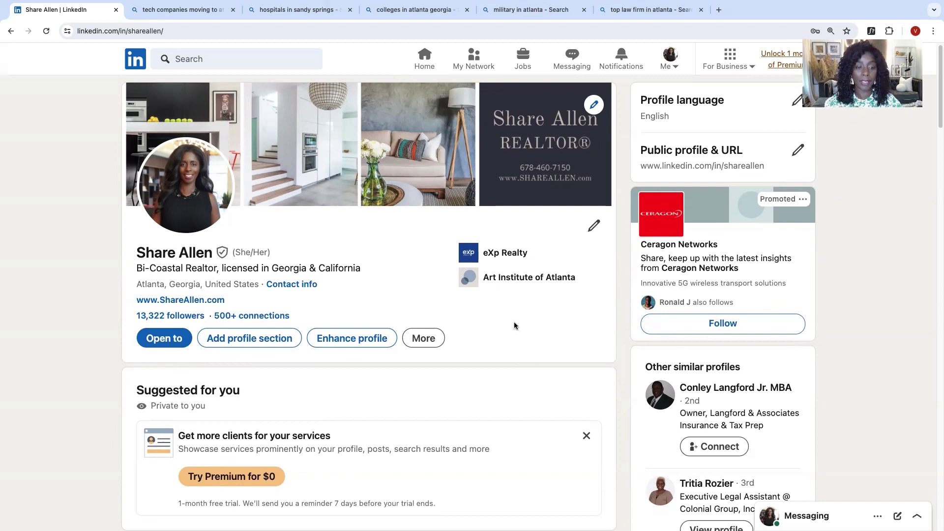
{"action": "scroll", "coordinate": [515, 325], "scroll_direction": "down", "scroll_amount": 1}
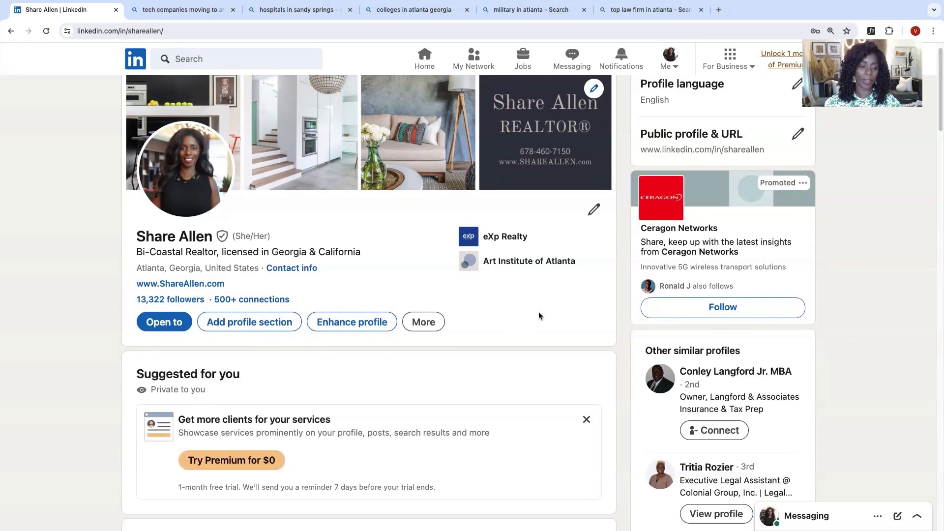
Look over the profile's 'Open to' options, then dismiss them.
{"action": "scroll", "coordinate": [538, 312], "scroll_direction": "up", "scroll_amount": 1}
{"action": "left_click", "coordinate": [164, 347]}
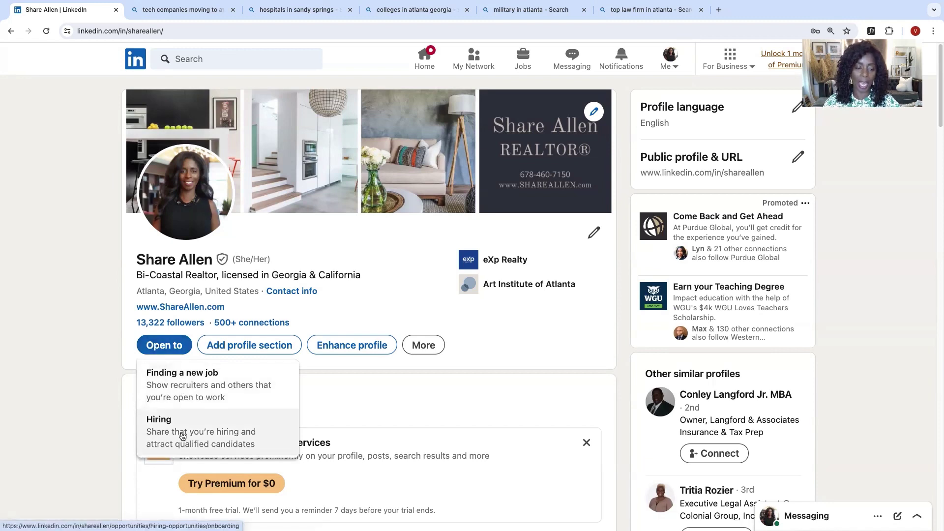
{"action": "left_click", "coordinate": [358, 409]}
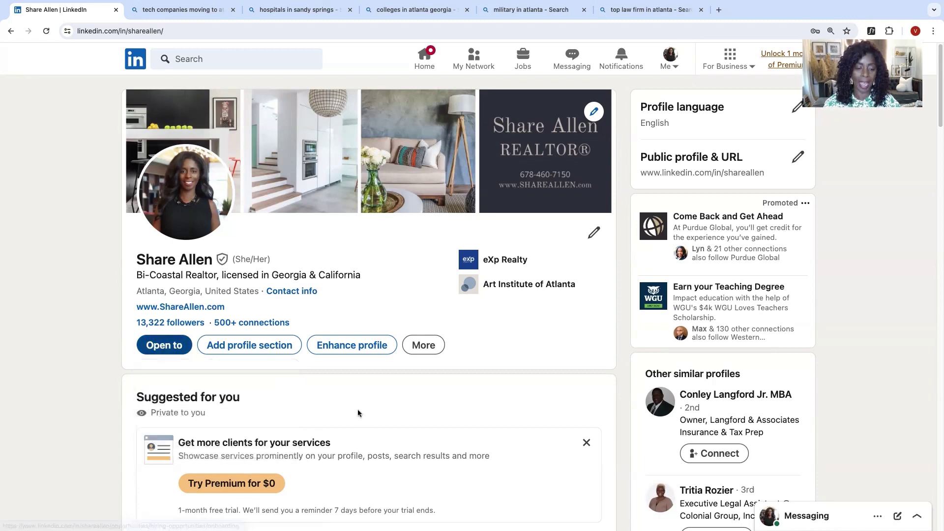
Open the Services section editor listing the seven current services.
{"action": "scroll", "coordinate": [474, 407], "scroll_direction": "down", "scroll_amount": 6}
{"action": "scroll", "coordinate": [474, 407], "scroll_direction": "down", "scroll_amount": 5}
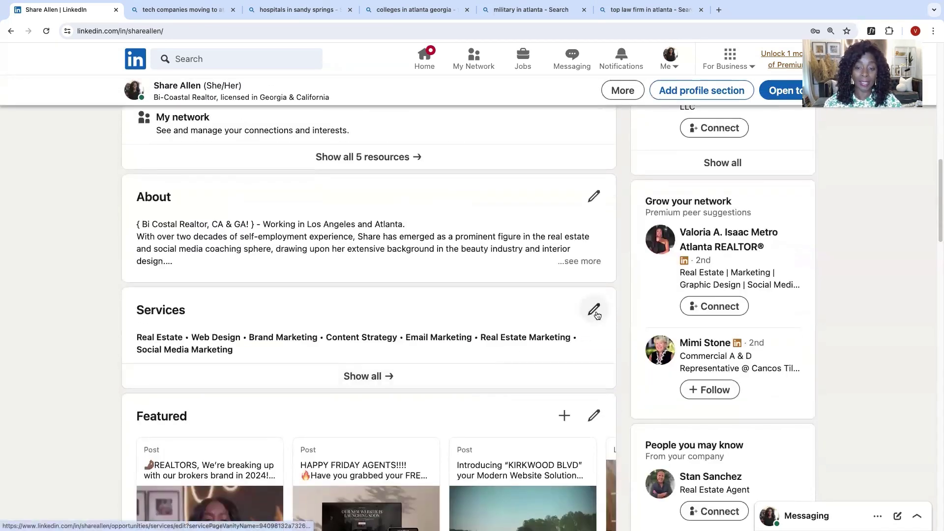
{"action": "left_click", "coordinate": [595, 310]}
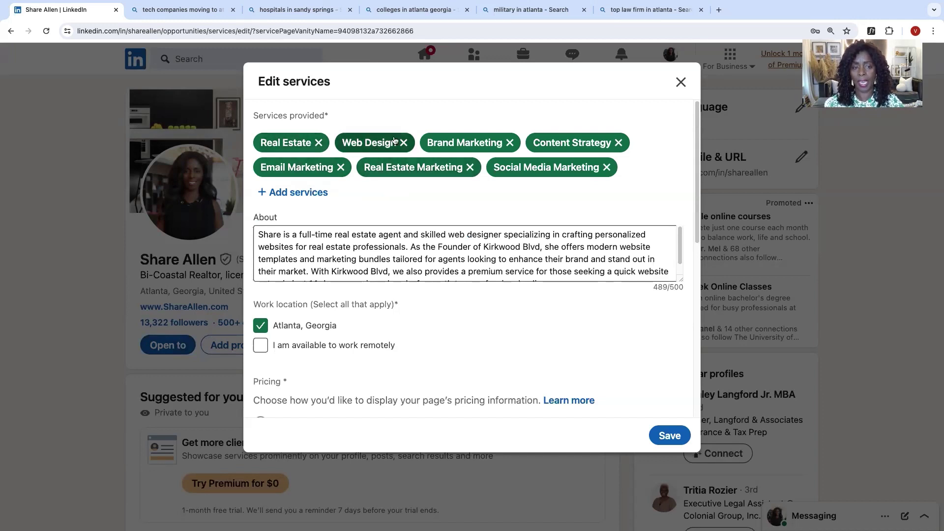
Browse the service categories and add Customer Service from Operations.
{"action": "left_click", "coordinate": [295, 191]}
{"action": "scroll", "coordinate": [411, 256], "scroll_direction": "down", "scroll_amount": 1}
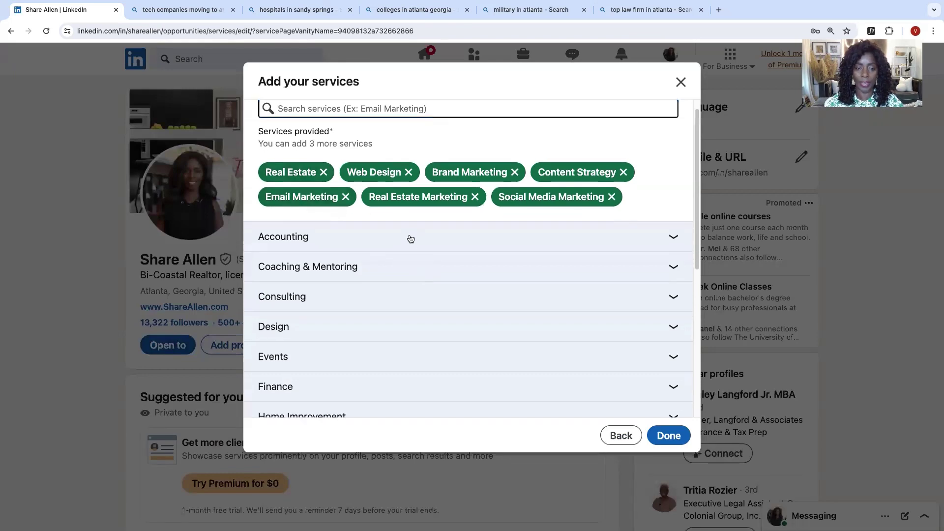
{"action": "left_click", "coordinate": [409, 238]}
{"action": "scroll", "coordinate": [521, 308], "scroll_direction": "down", "scroll_amount": 6}
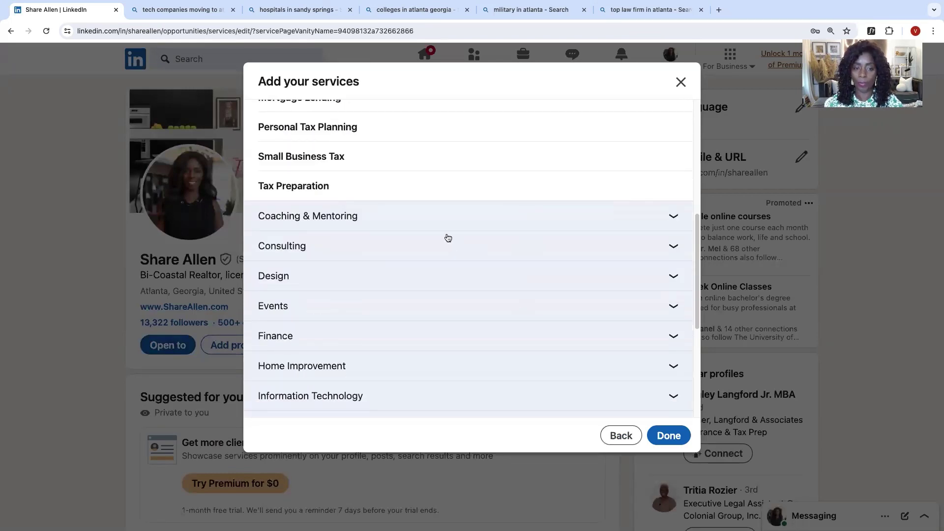
{"action": "left_click", "coordinate": [441, 224]}
{"action": "scroll", "coordinate": [511, 317], "scroll_direction": "down", "scroll_amount": 5}
{"action": "scroll", "coordinate": [511, 317], "scroll_direction": "down", "scroll_amount": 5}
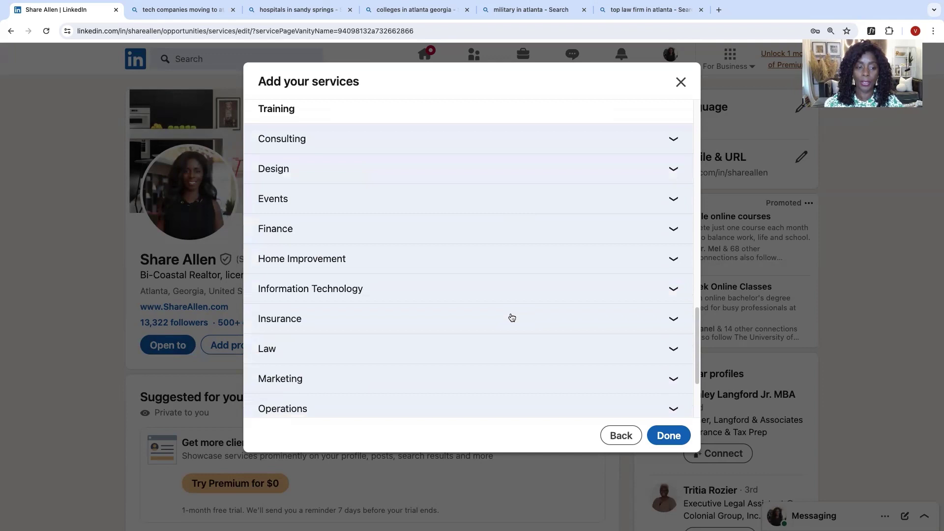
{"action": "scroll", "coordinate": [511, 317], "scroll_direction": "up", "scroll_amount": 5}
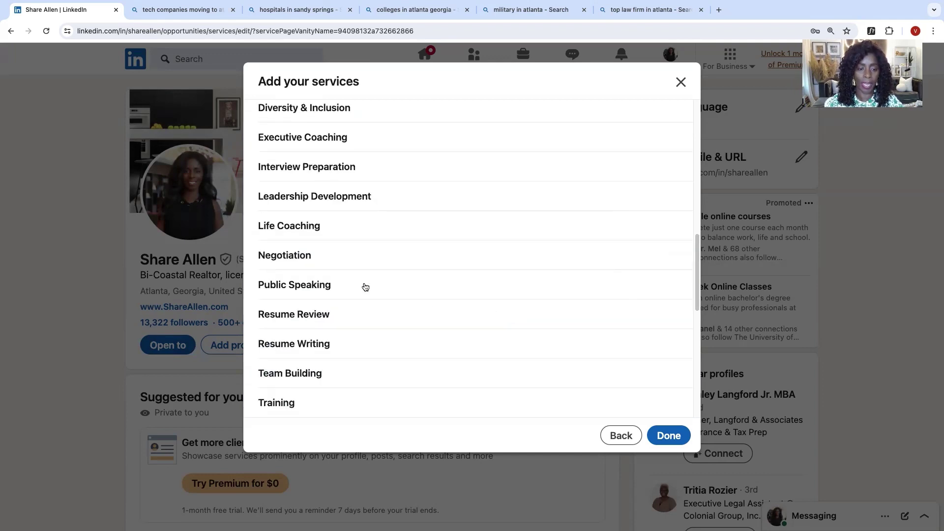
{"action": "scroll", "coordinate": [580, 379], "scroll_direction": "down", "scroll_amount": 10}
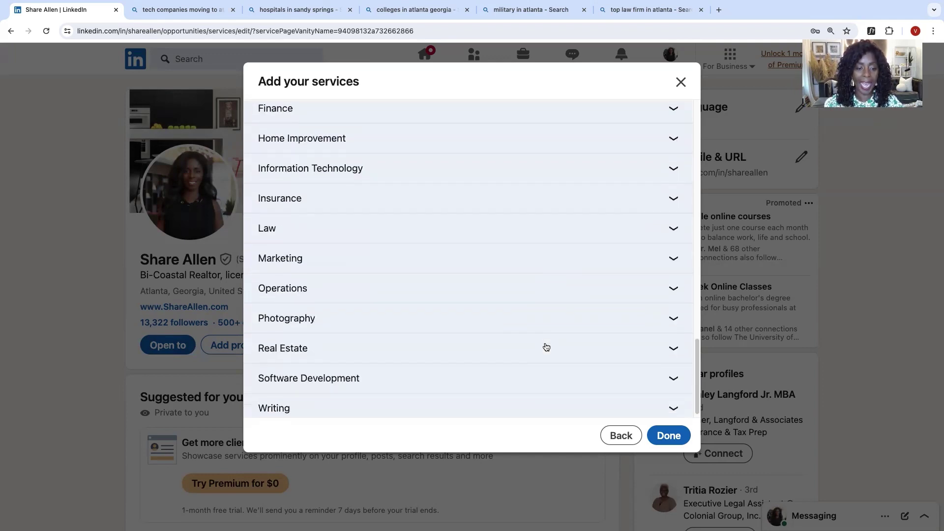
{"action": "left_click", "coordinate": [461, 289]}
{"action": "scroll", "coordinate": [516, 301], "scroll_direction": "down", "scroll_amount": 5}
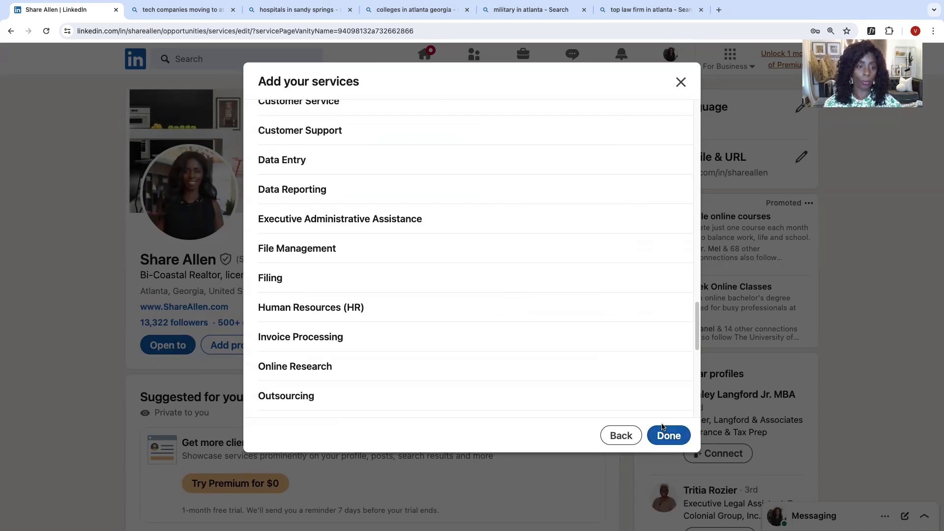
{"action": "scroll", "coordinate": [582, 348], "scroll_direction": "up", "scroll_amount": 2}
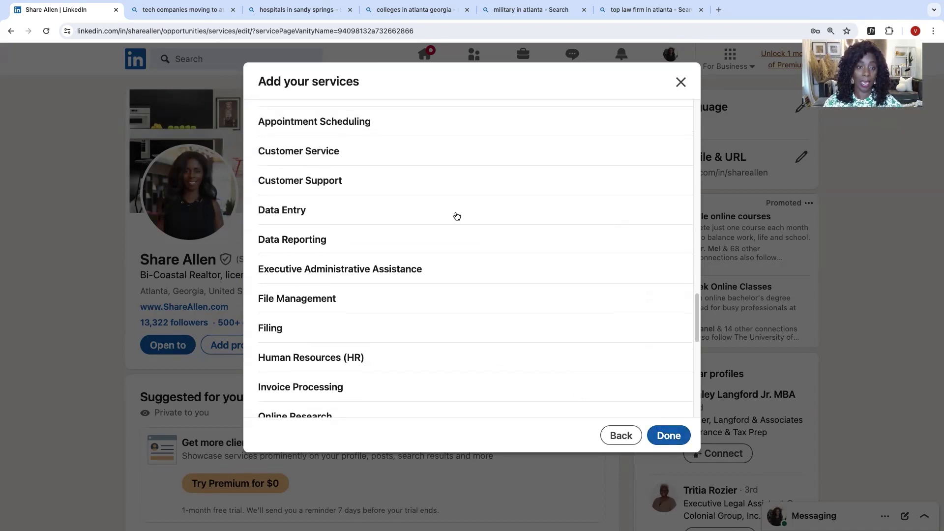
{"action": "left_click", "coordinate": [306, 150]}
Add Relocation from the Real Estate category, reaching the ten-service maximum.
{"action": "scroll", "coordinate": [386, 193], "scroll_direction": "up", "scroll_amount": 3}
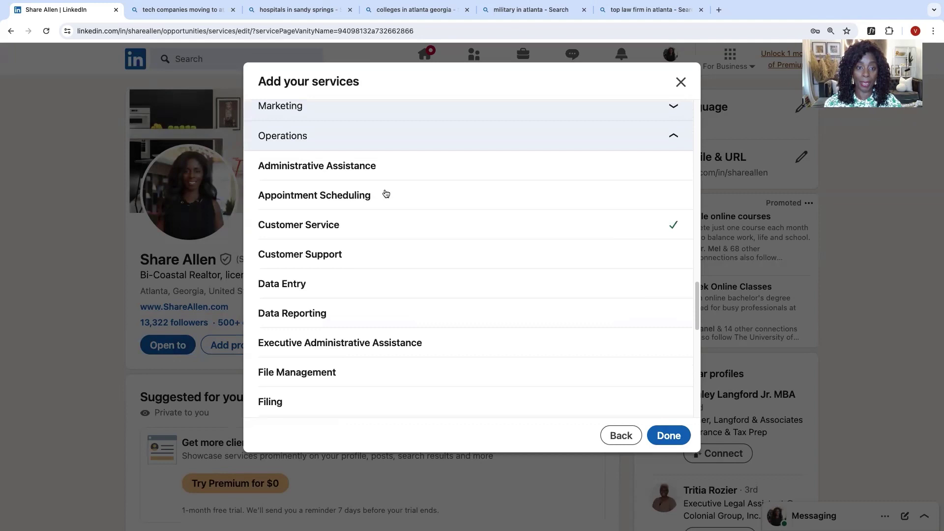
{"action": "scroll", "coordinate": [474, 297], "scroll_direction": "down", "scroll_amount": 10}
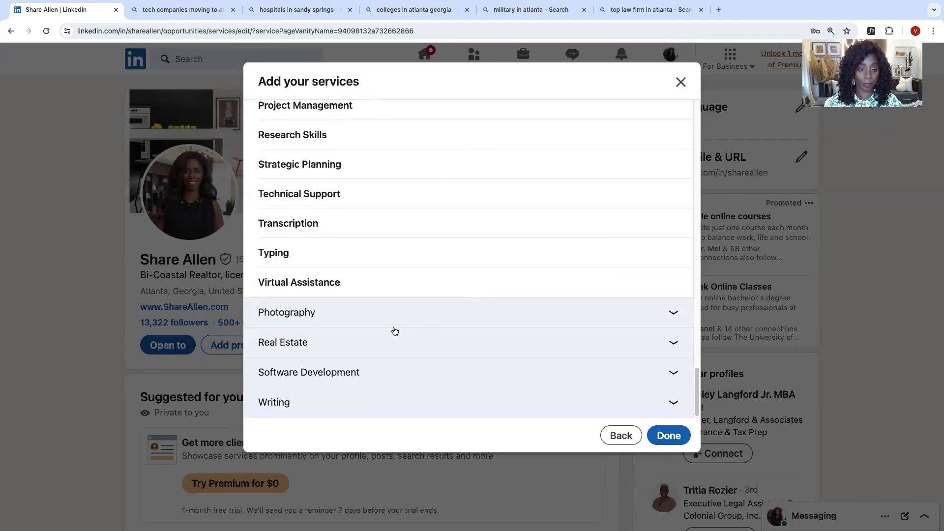
{"action": "left_click", "coordinate": [395, 334]}
{"action": "scroll", "coordinate": [443, 347], "scroll_direction": "down", "scroll_amount": 3}
{"action": "scroll", "coordinate": [451, 305], "scroll_direction": "down", "scroll_amount": 3}
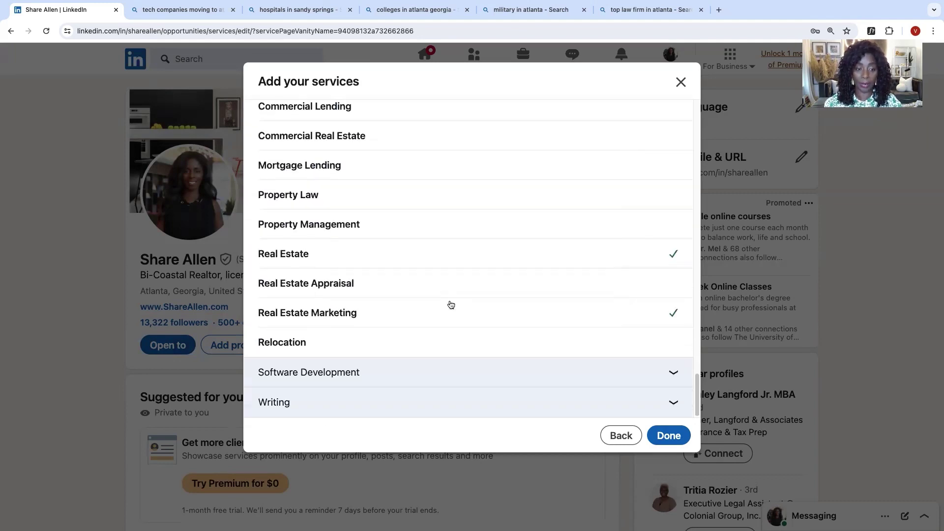
{"action": "scroll", "coordinate": [448, 304], "scroll_direction": "up", "scroll_amount": 2}
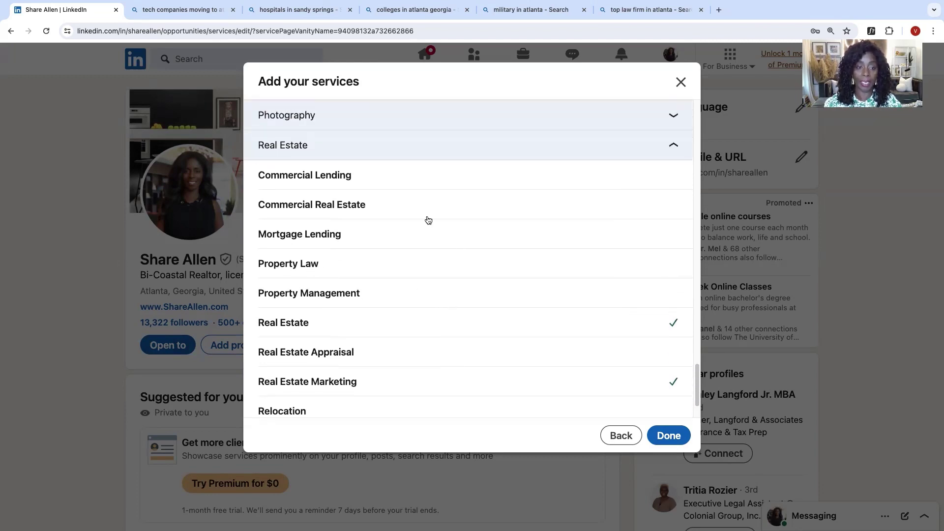
{"action": "scroll", "coordinate": [494, 312], "scroll_direction": "down", "scroll_amount": 2}
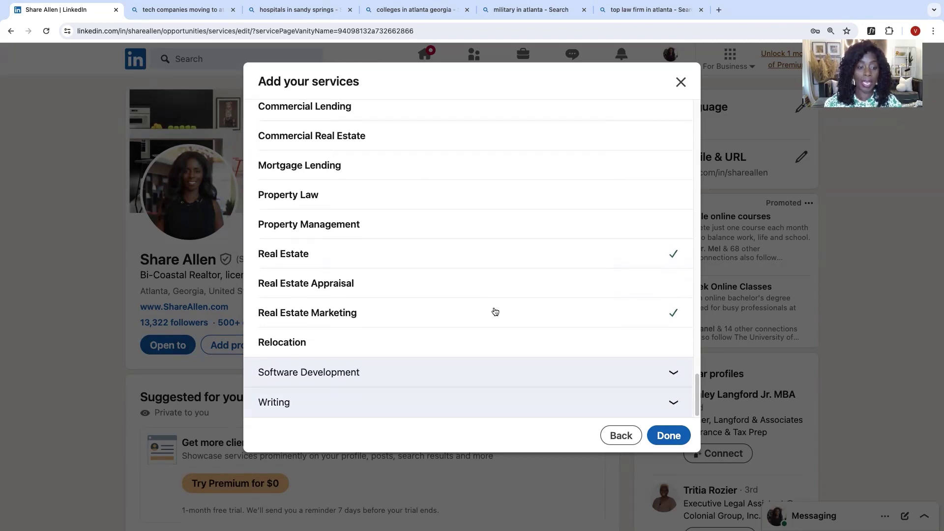
{"action": "left_click", "coordinate": [436, 351]}
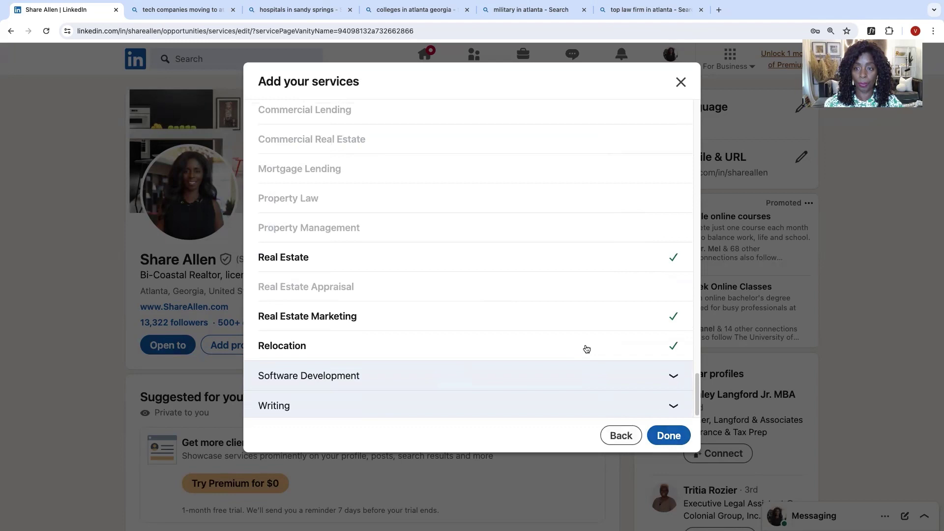
{"action": "scroll", "coordinate": [584, 347], "scroll_direction": "up", "scroll_amount": 15}
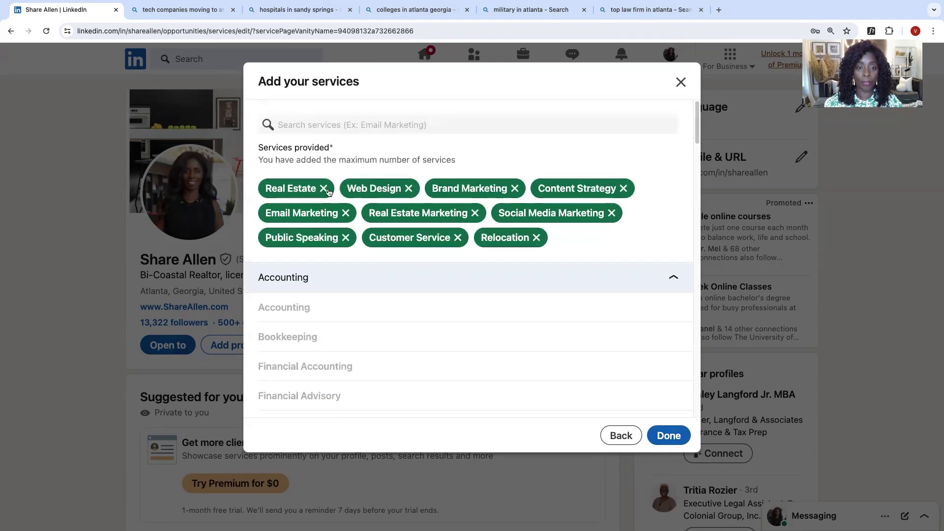
Confirm the chosen services and mark them as available remotely.
{"action": "left_click", "coordinate": [669, 435]}
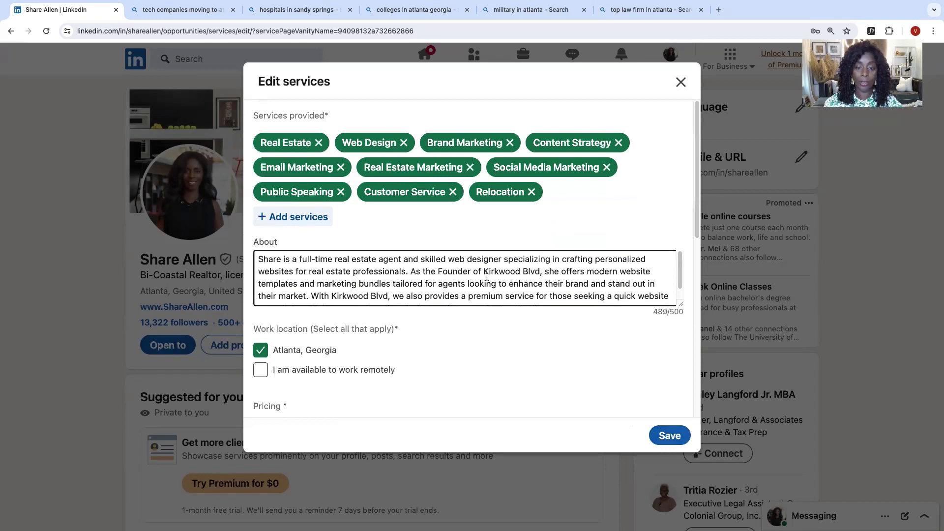
{"action": "scroll", "coordinate": [486, 283], "scroll_direction": "down", "scroll_amount": 1}
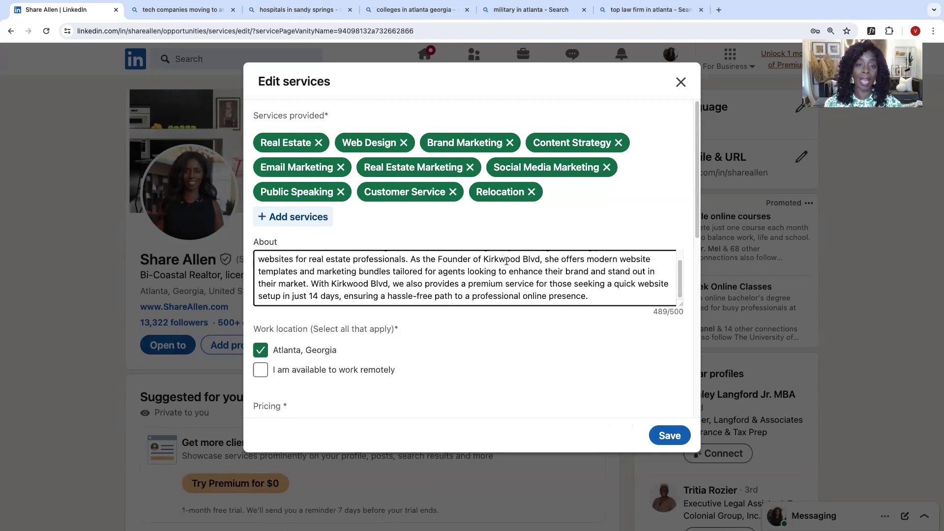
{"action": "left_click", "coordinate": [370, 148]}
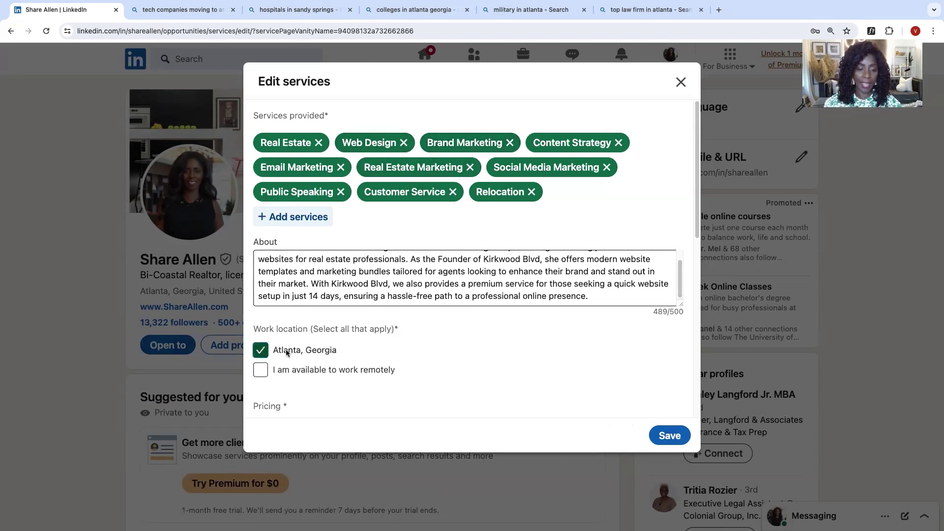
{"action": "left_click", "coordinate": [261, 373]}
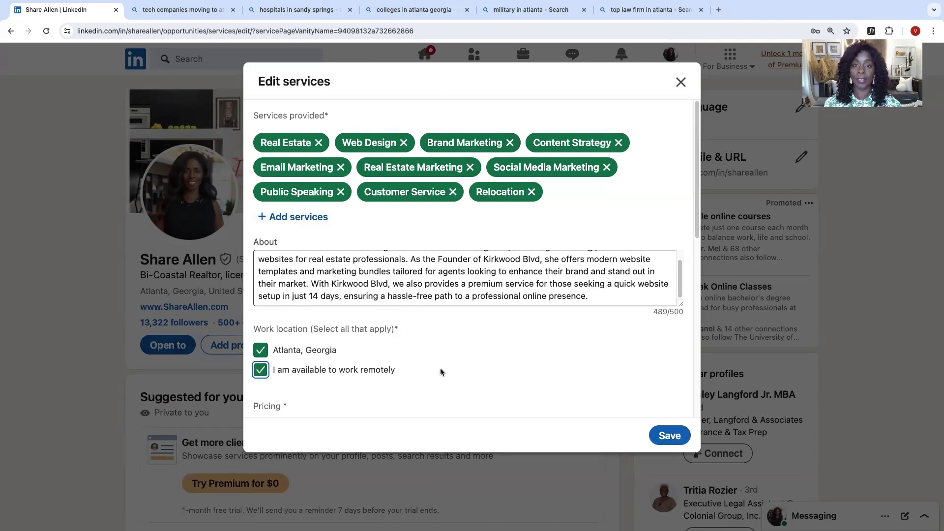
Try a starting hourly rate, then set pricing back to Contact for pricing.
{"action": "scroll", "coordinate": [441, 370], "scroll_direction": "down", "scroll_amount": 5}
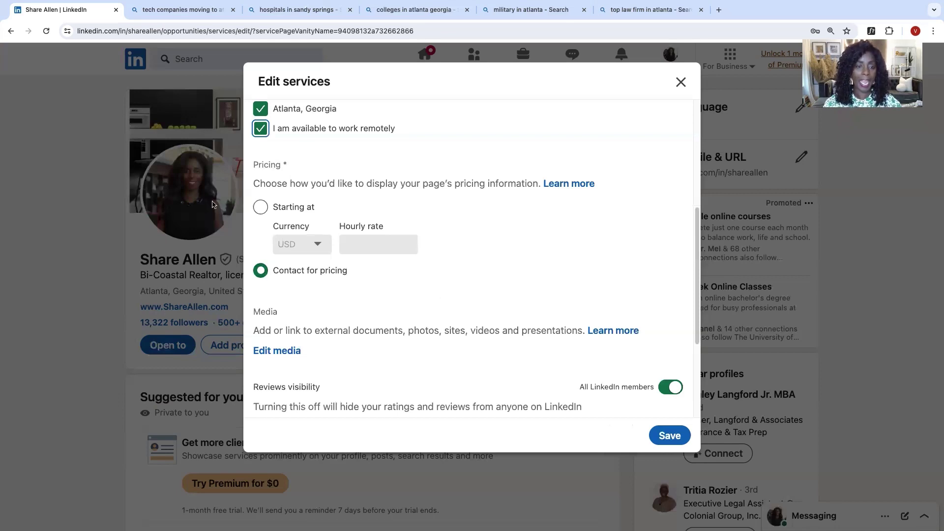
{"action": "left_click", "coordinate": [260, 207]}
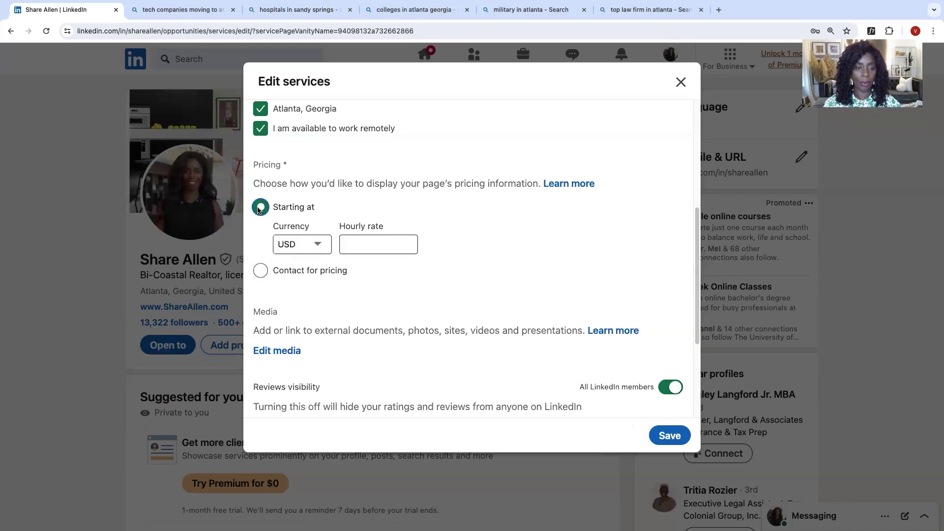
{"action": "left_click", "coordinate": [261, 270]}
{"action": "scroll", "coordinate": [412, 290], "scroll_direction": "down", "scroll_amount": 3}
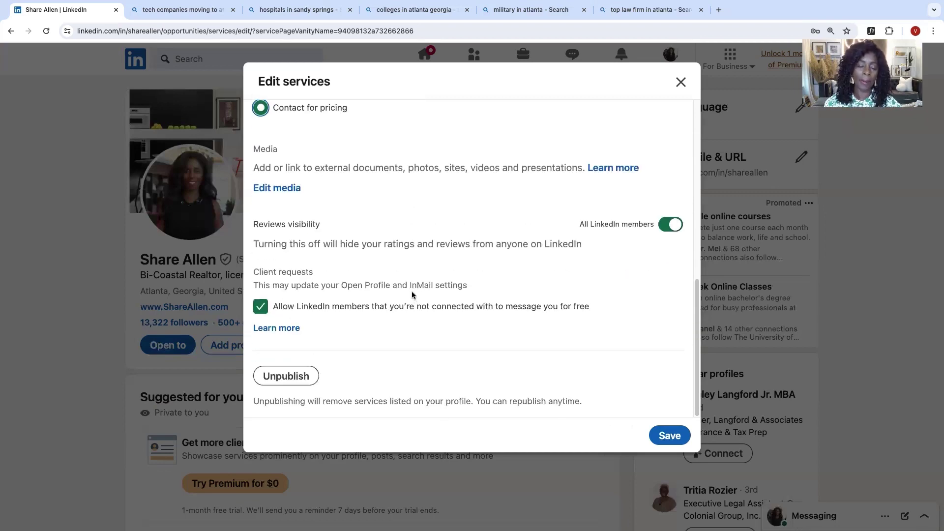
{"action": "scroll", "coordinate": [412, 294], "scroll_direction": "up", "scroll_amount": 2}
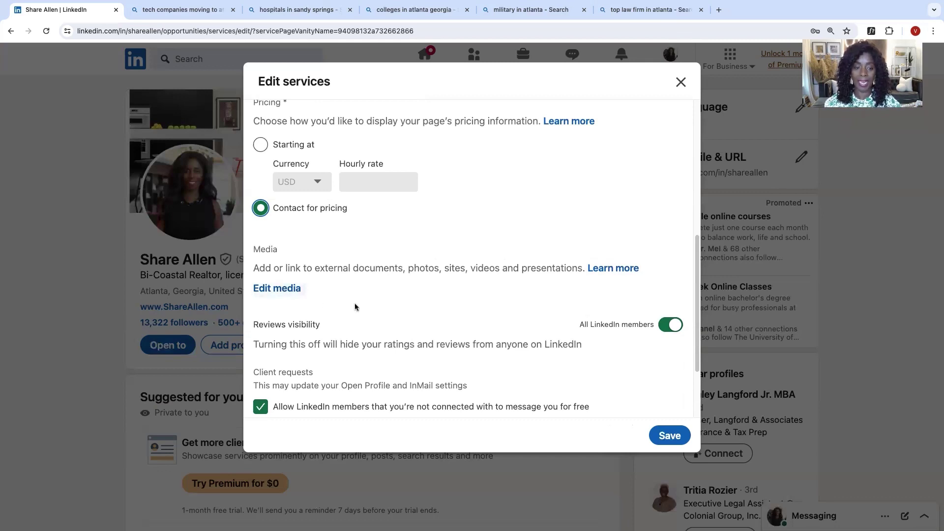
Add the image New Instagram Post Size.png as services media.
{"action": "left_click", "coordinate": [277, 288]}
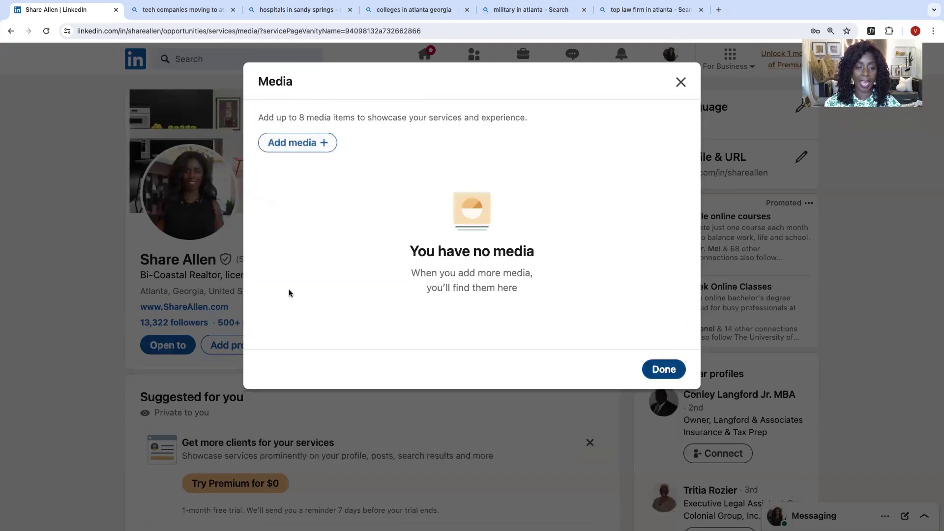
{"action": "left_click", "coordinate": [325, 142]}
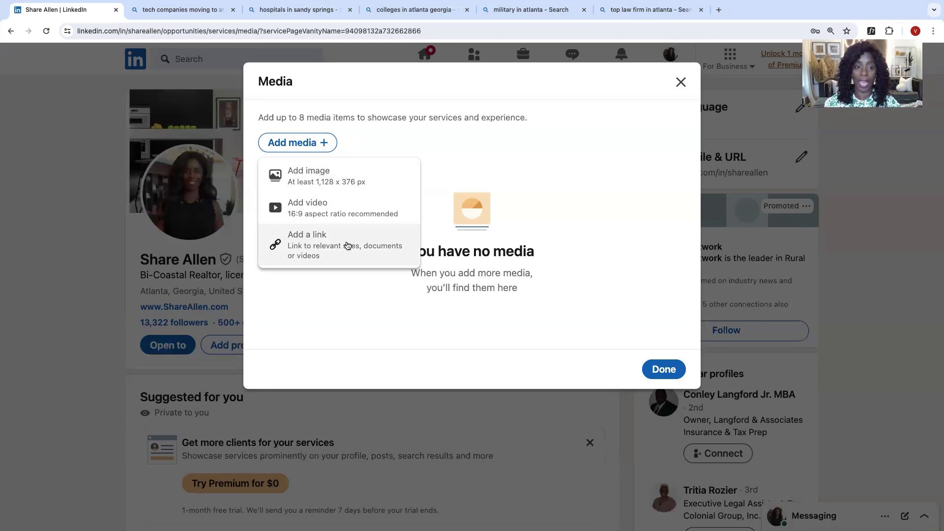
{"action": "left_click", "coordinate": [309, 145]}
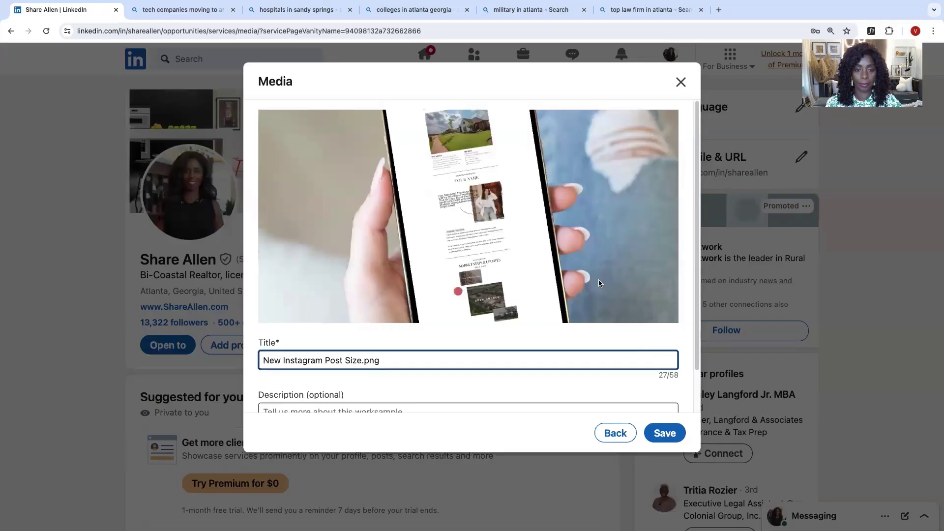
{"action": "left_click", "coordinate": [664, 433]}
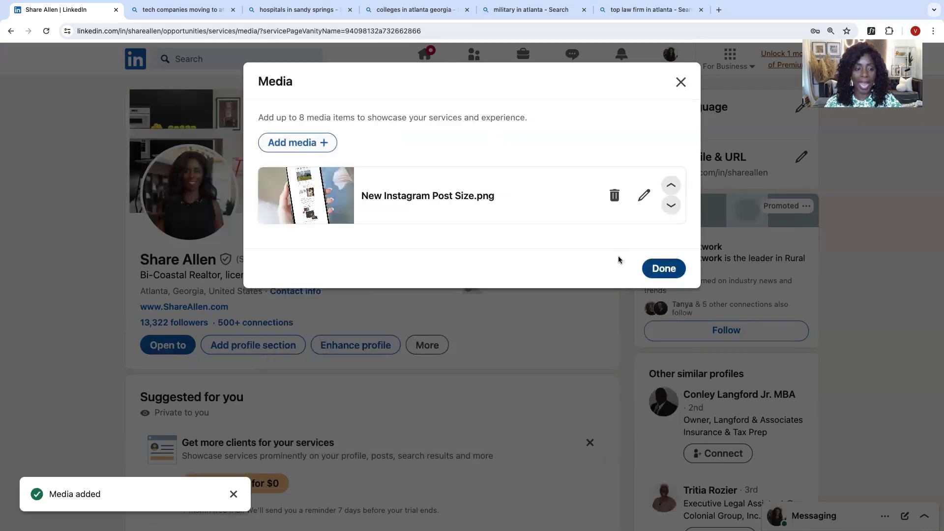
Add a website link titled Kirkwood BlVd as a second media item and finish.
{"action": "left_click", "coordinate": [322, 143]}
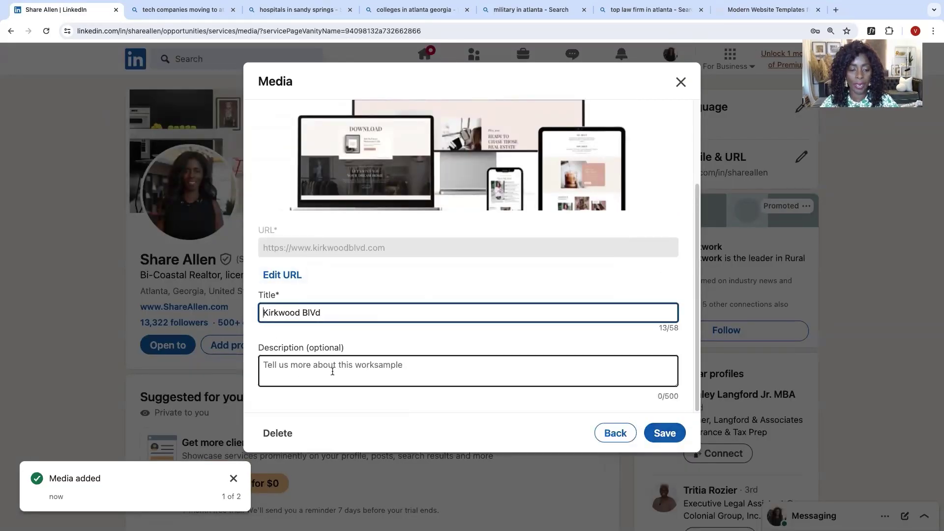
{"action": "left_click", "coordinate": [674, 433]}
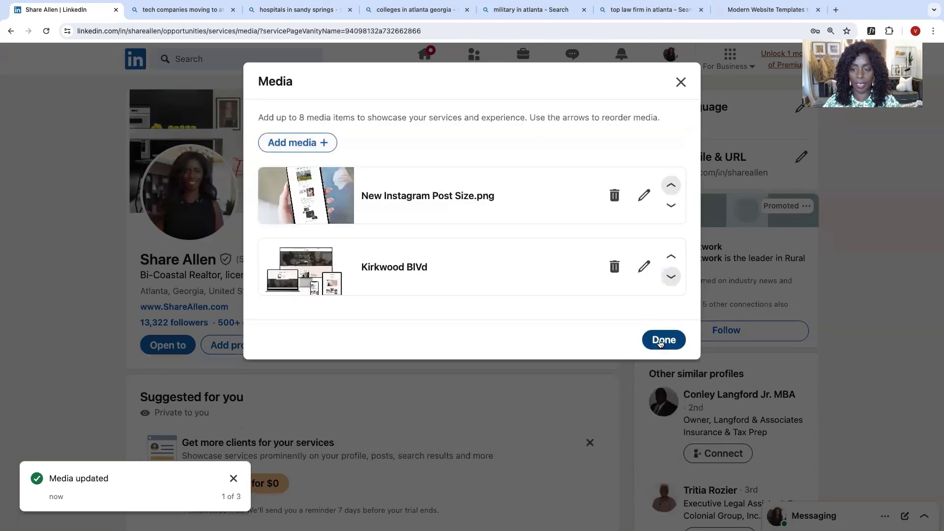
{"action": "left_click", "coordinate": [661, 343]}
{"action": "scroll", "coordinate": [529, 351], "scroll_direction": "down", "scroll_amount": 10}
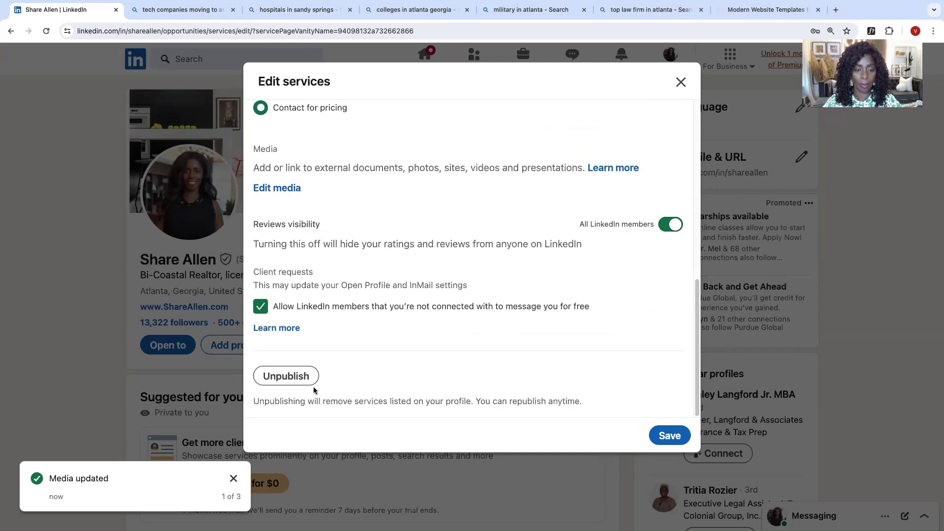
Save the updated services and open the full services page.
{"action": "left_click", "coordinate": [668, 436]}
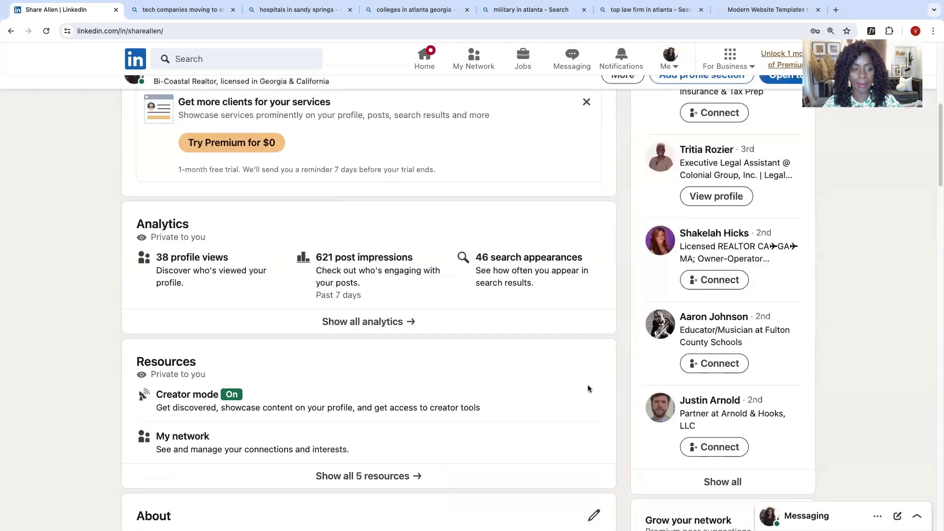
{"action": "scroll", "coordinate": [588, 389], "scroll_direction": "down", "scroll_amount": 8}
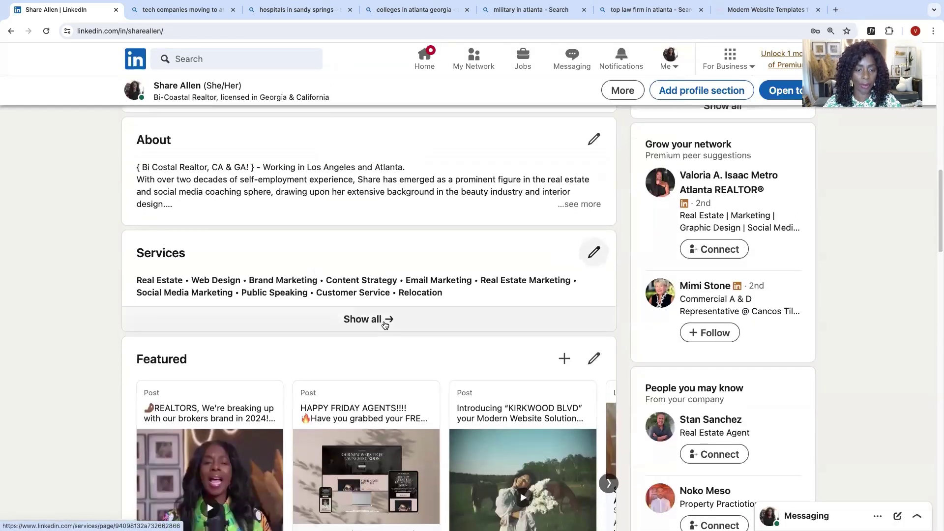
{"action": "left_click", "coordinate": [385, 324]}
Check the new image in the service page's Media section, then go back to the profile.
{"action": "scroll", "coordinate": [638, 360], "scroll_direction": "down", "scroll_amount": 8}
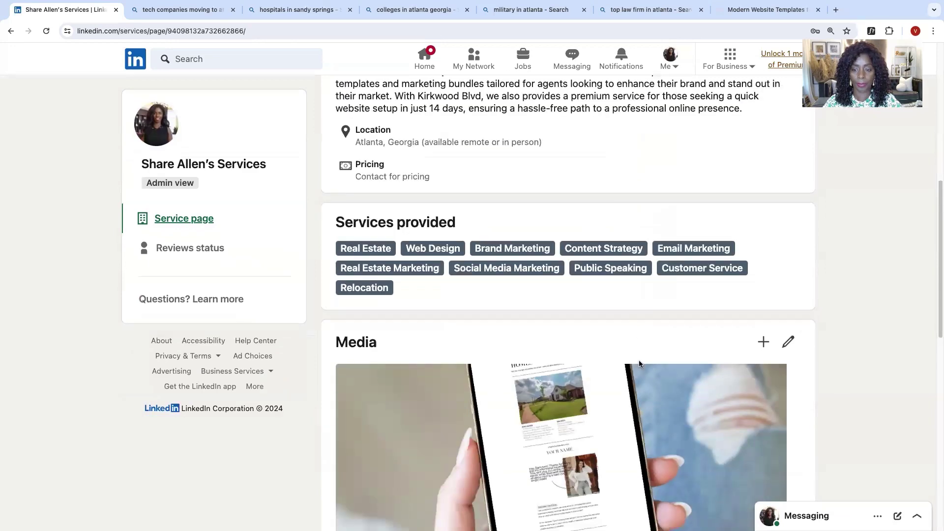
{"action": "scroll", "coordinate": [794, 363], "scroll_direction": "down", "scroll_amount": 6}
{"action": "scroll", "coordinate": [451, 161], "scroll_direction": "up", "scroll_amount": 15}
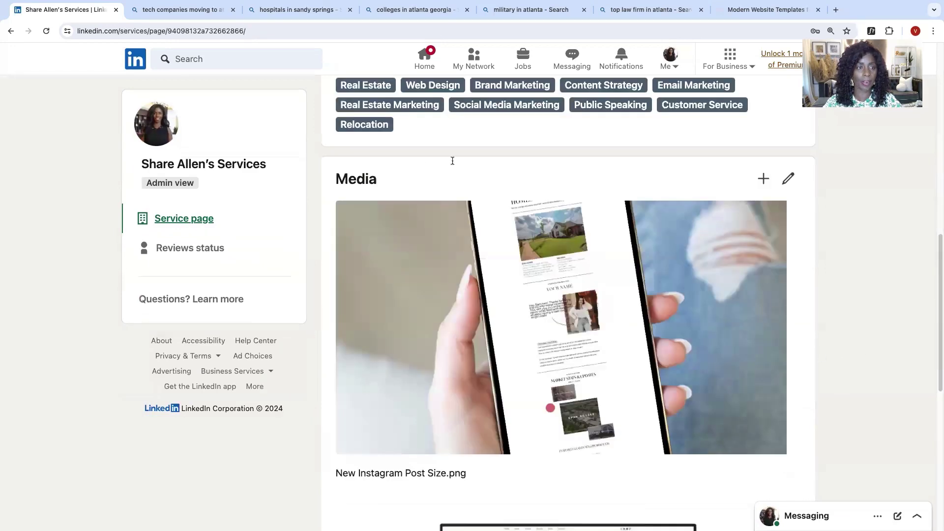
{"action": "left_click", "coordinate": [12, 33]}
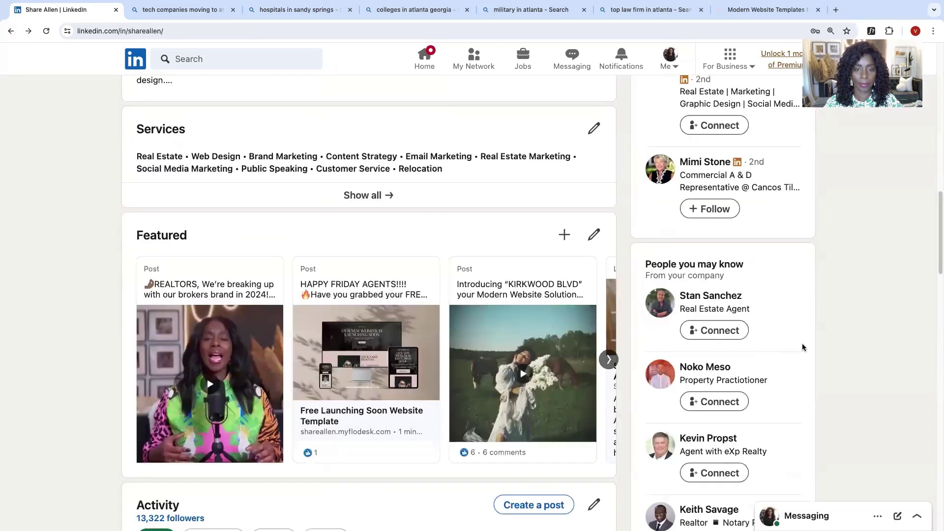
{"action": "scroll", "coordinate": [96, 354], "scroll_direction": "up", "scroll_amount": 6}
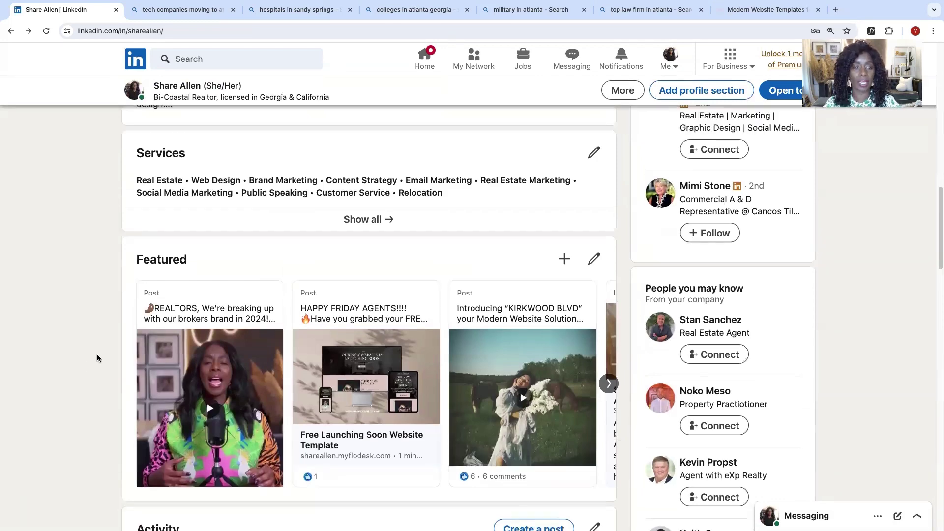
{"action": "scroll", "coordinate": [97, 353], "scroll_direction": "up", "scroll_amount": 2}
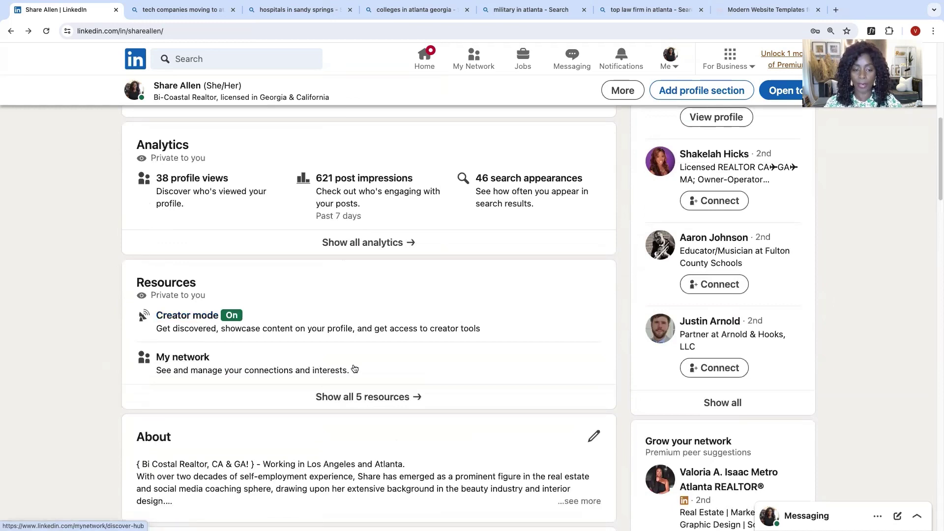
Open all 5 profile resources, view the creator mode dashboard, and return to Resources.
{"action": "left_click", "coordinate": [368, 398]}
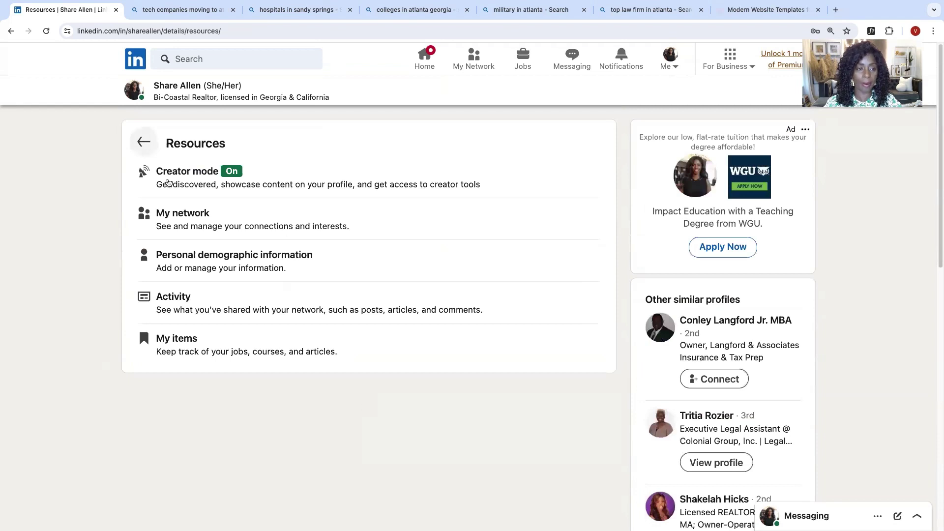
{"action": "left_click", "coordinate": [167, 175]}
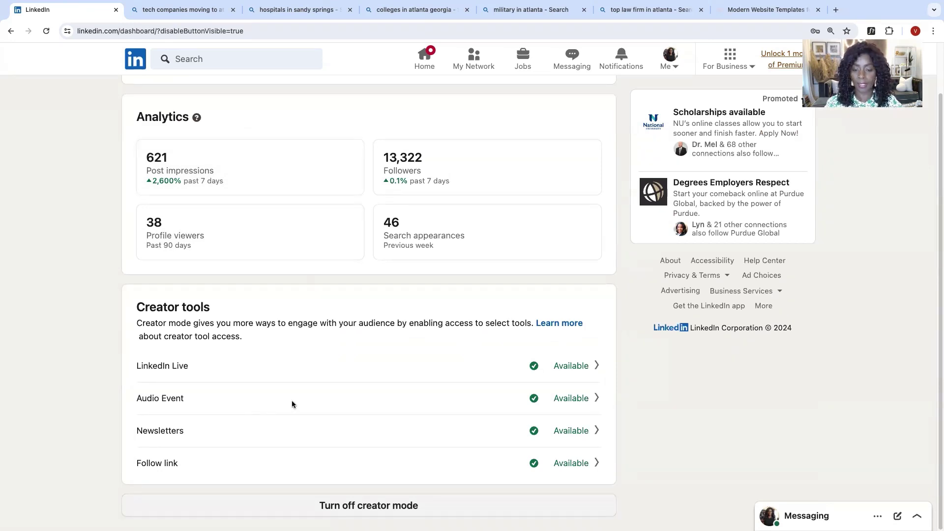
{"action": "scroll", "coordinate": [633, 370], "scroll_direction": "up", "scroll_amount": 2}
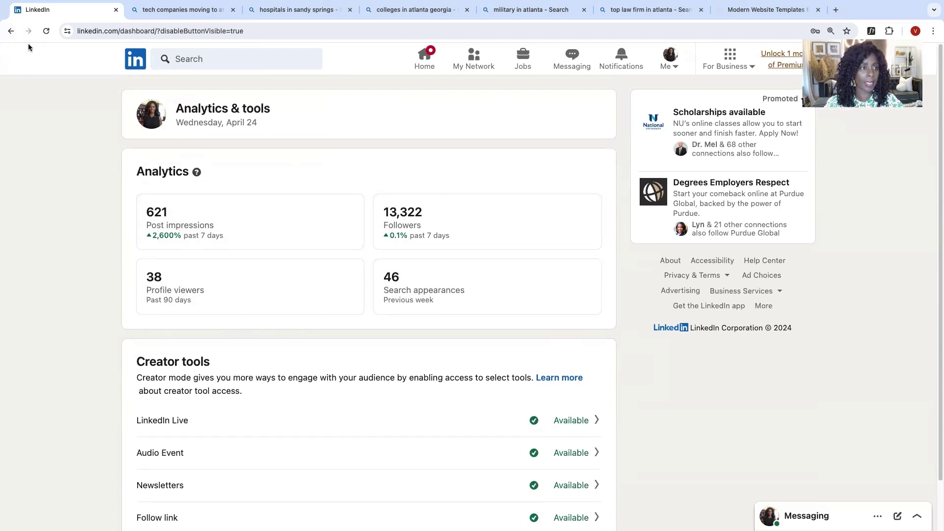
{"action": "left_click", "coordinate": [11, 30]}
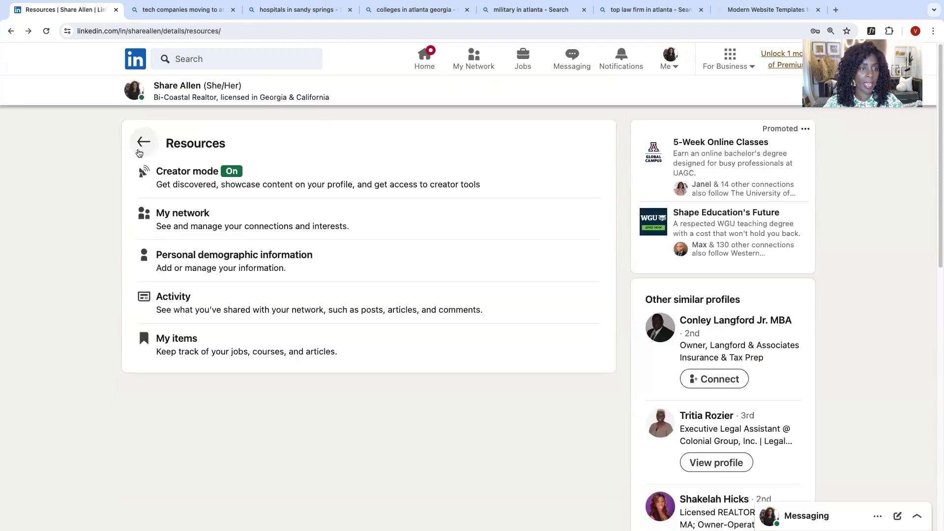
Return to the profile and review the 'Open to' options before dismissing them.
{"action": "left_click", "coordinate": [142, 144]}
{"action": "scroll", "coordinate": [363, 247], "scroll_direction": "down", "scroll_amount": 5}
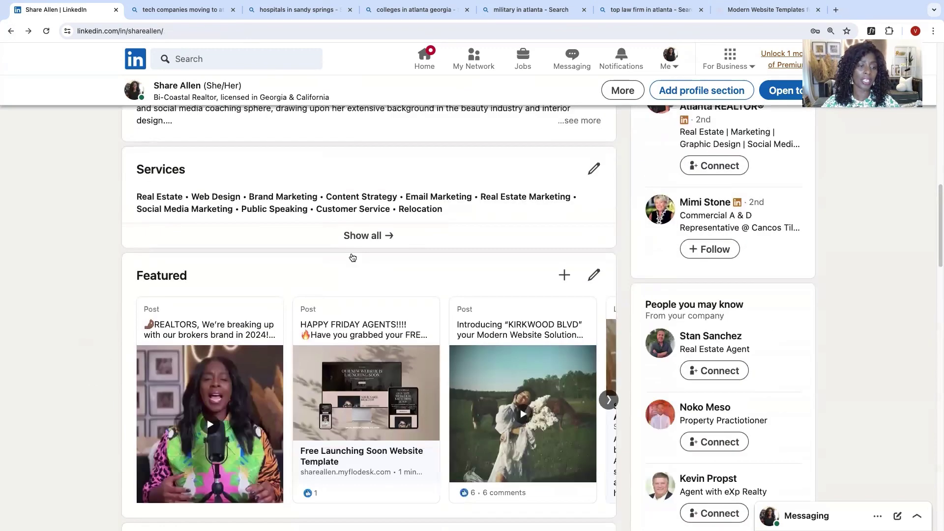
{"action": "scroll", "coordinate": [312, 202], "scroll_direction": "up", "scroll_amount": 4}
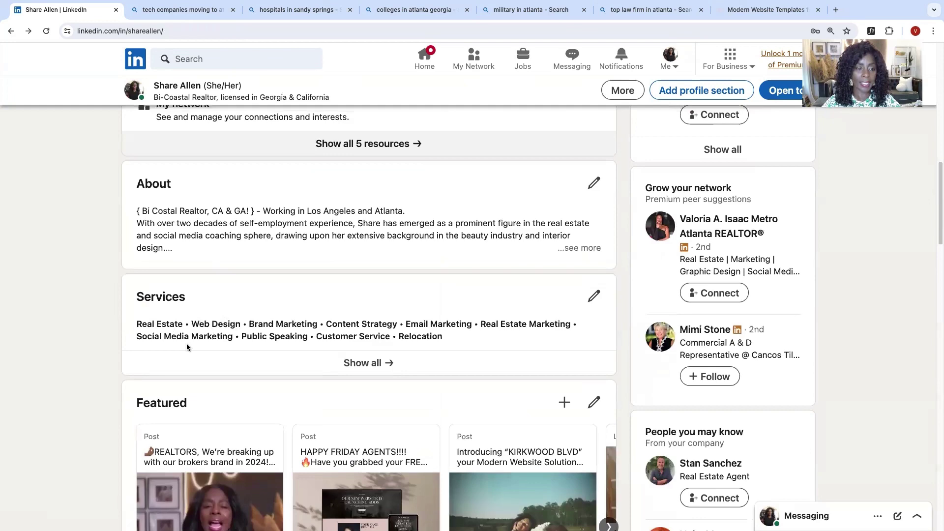
{"action": "scroll", "coordinate": [381, 344], "scroll_direction": "up", "scroll_amount": 5}
{"action": "scroll", "coordinate": [380, 342], "scroll_direction": "up", "scroll_amount": 6}
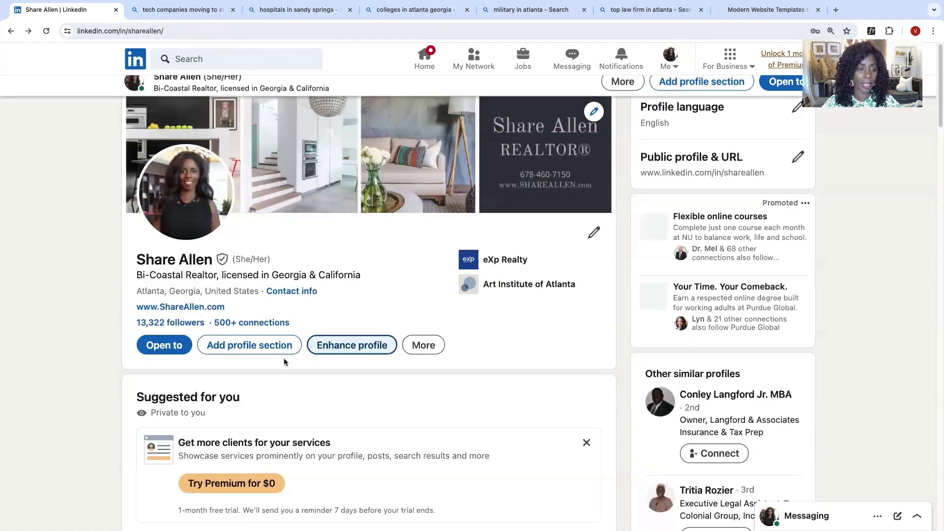
{"action": "left_click", "coordinate": [171, 347]}
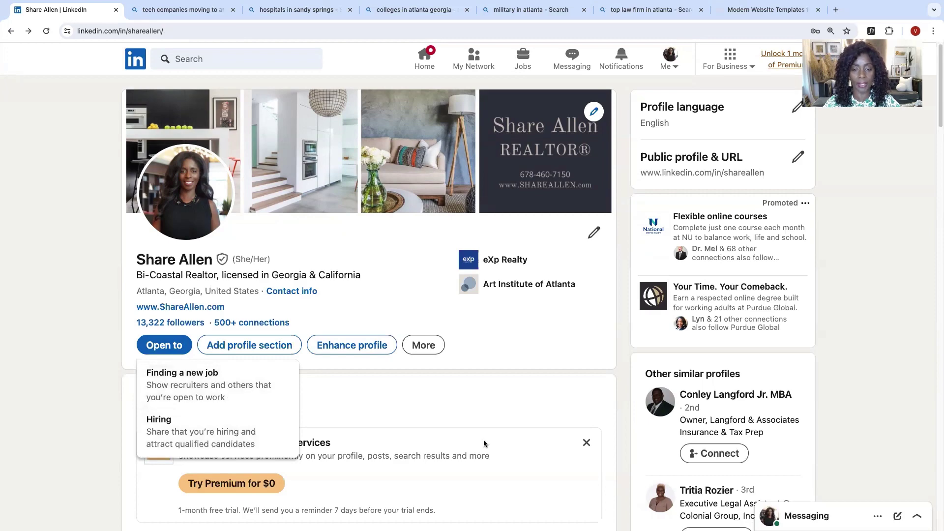
{"action": "left_click", "coordinate": [88, 407]}
Scroll down to the Featured section showing the 'Introducing KIRKWOOD BLVD' post.
{"action": "scroll", "coordinate": [138, 412], "scroll_direction": "down", "scroll_amount": 7}
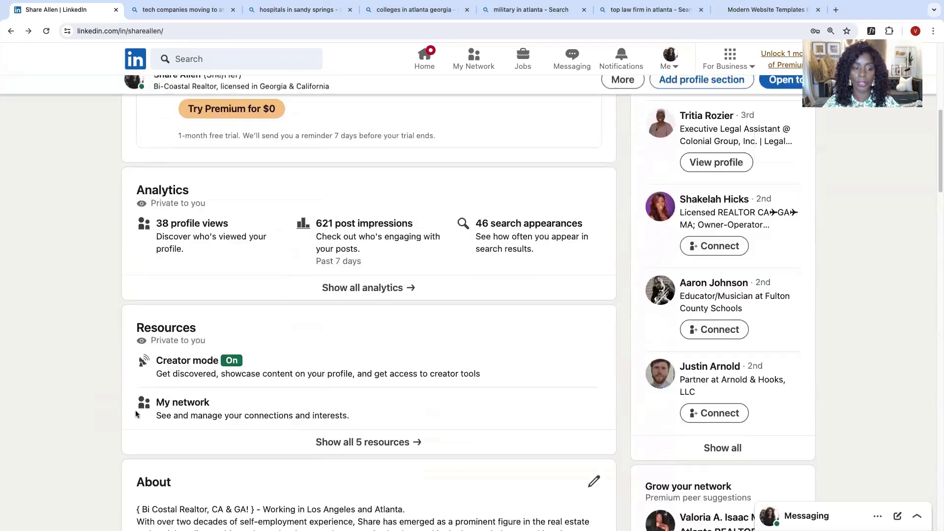
{"action": "scroll", "coordinate": [137, 414], "scroll_direction": "down", "scroll_amount": 6}
{"action": "scroll", "coordinate": [136, 413], "scroll_direction": "down", "scroll_amount": 2}
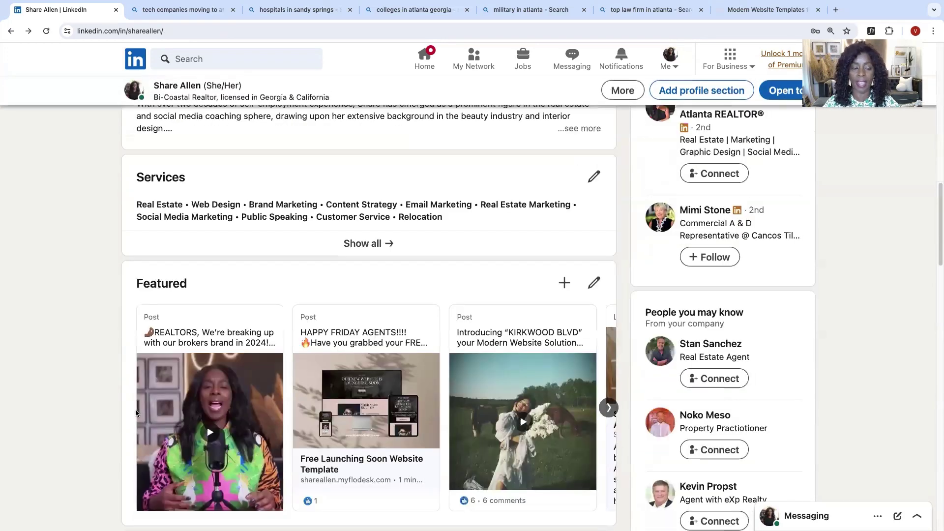
{"action": "scroll", "coordinate": [136, 413], "scroll_direction": "down", "scroll_amount": 2}
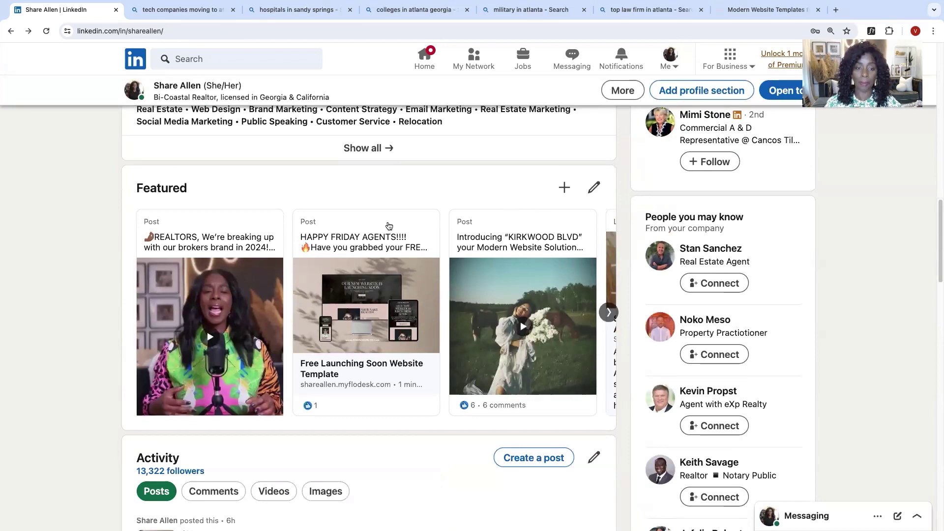
Open the Featured items for editing, then return to the profile.
{"action": "left_click", "coordinate": [593, 186]}
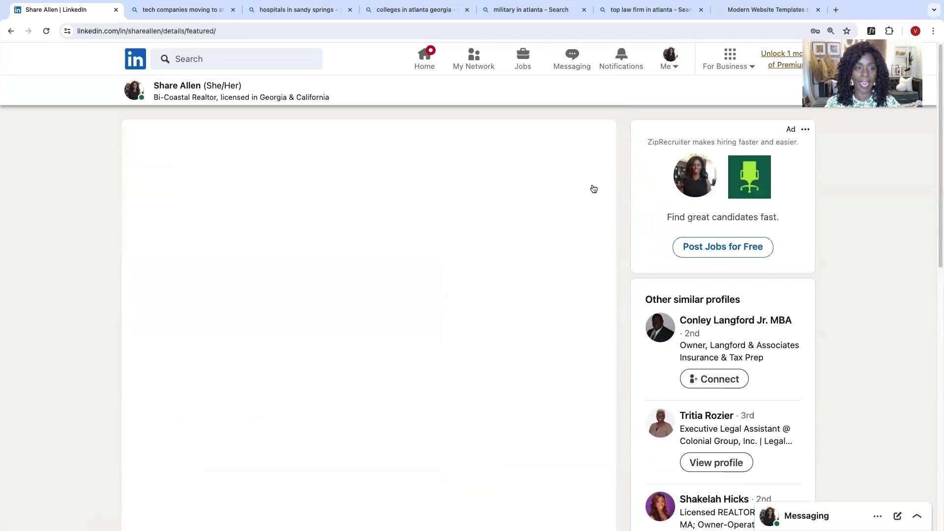
{"action": "scroll", "coordinate": [487, 310], "scroll_direction": "down", "scroll_amount": 2}
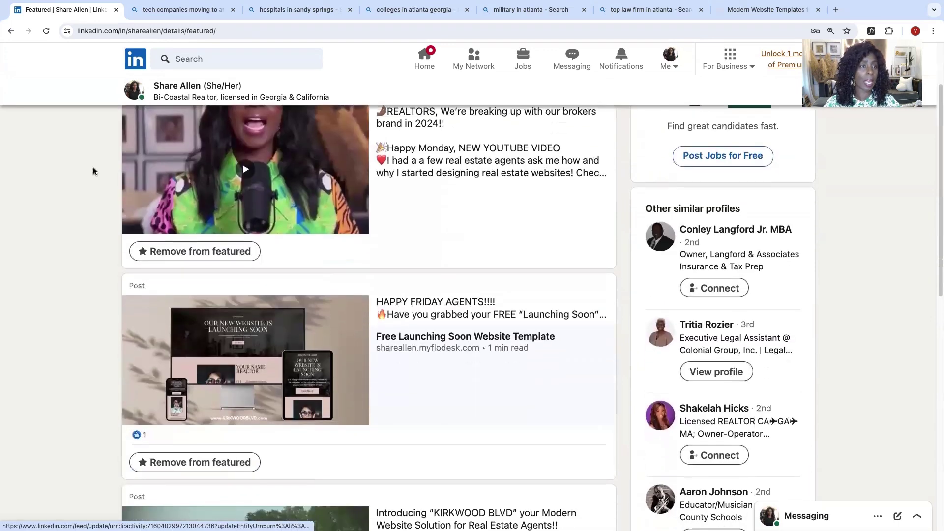
{"action": "left_click", "coordinate": [11, 31]}
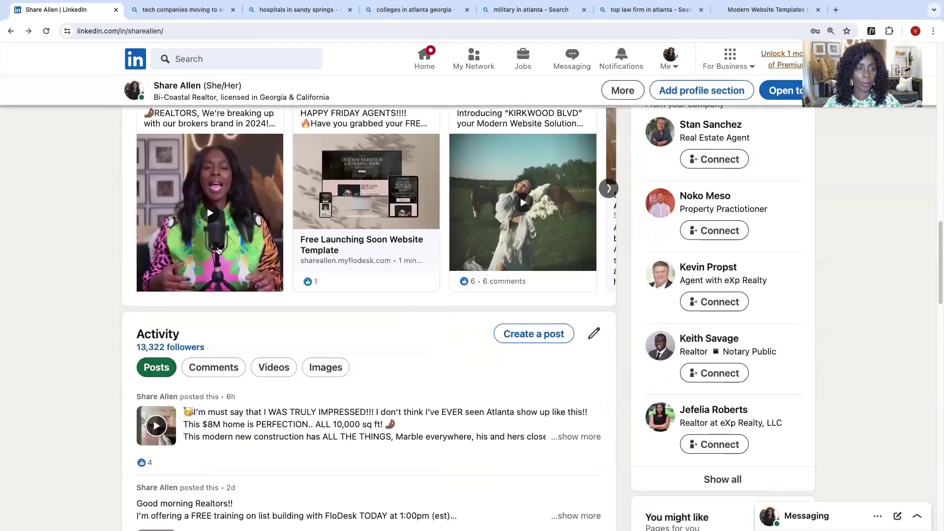
Advance the Featured carousel to the next item and scroll down to Experience.
{"action": "left_click", "coordinate": [608, 204]}
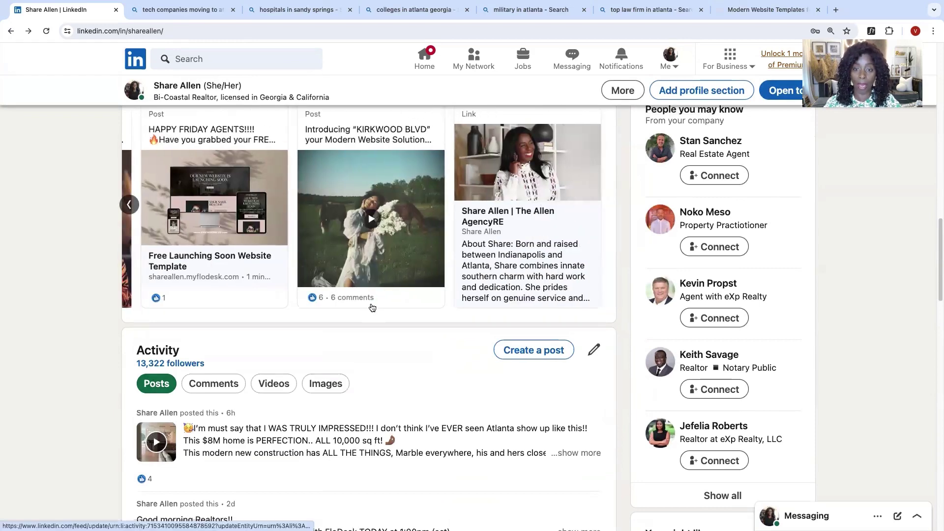
{"action": "scroll", "coordinate": [422, 383], "scroll_direction": "down", "scroll_amount": 1}
{"action": "scroll", "coordinate": [420, 380], "scroll_direction": "down", "scroll_amount": 3}
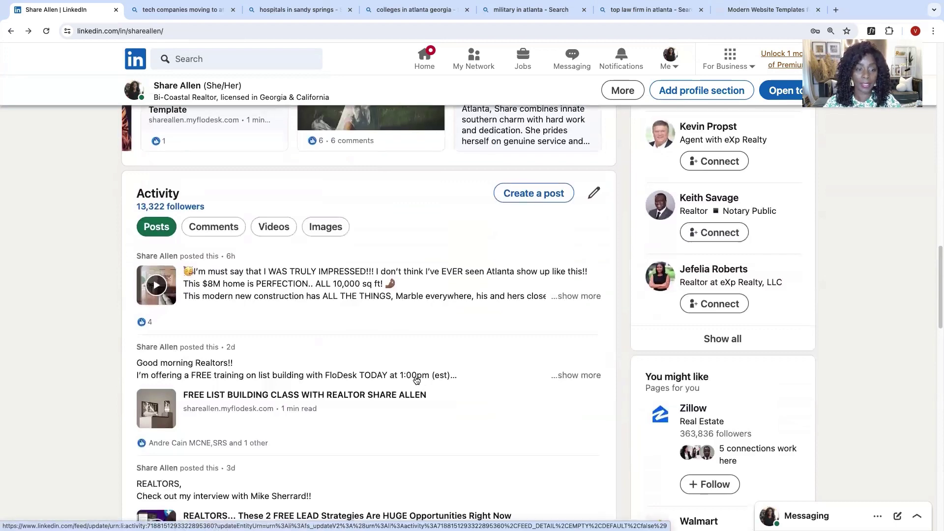
{"action": "scroll", "coordinate": [418, 381], "scroll_direction": "down", "scroll_amount": 7}
{"action": "scroll", "coordinate": [415, 379], "scroll_direction": "down", "scroll_amount": 4}
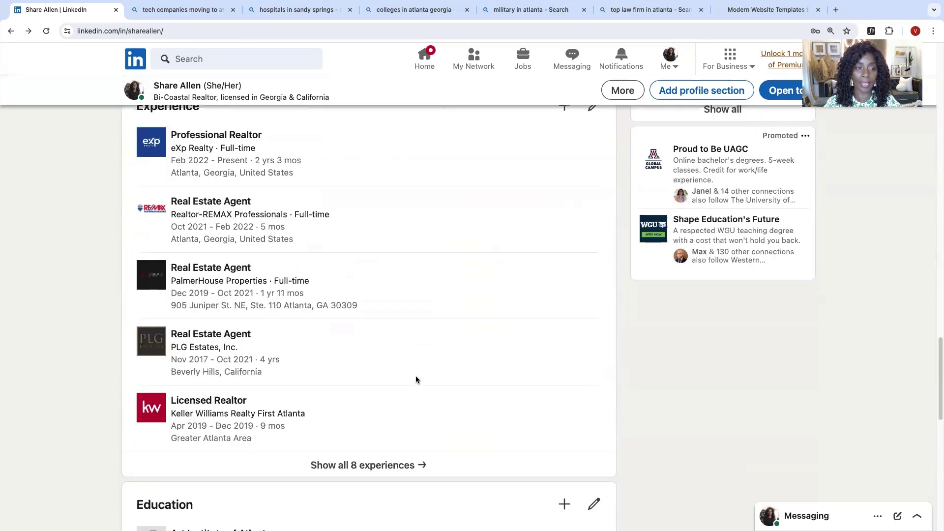
{"action": "scroll", "coordinate": [415, 379], "scroll_direction": "up", "scroll_amount": 1}
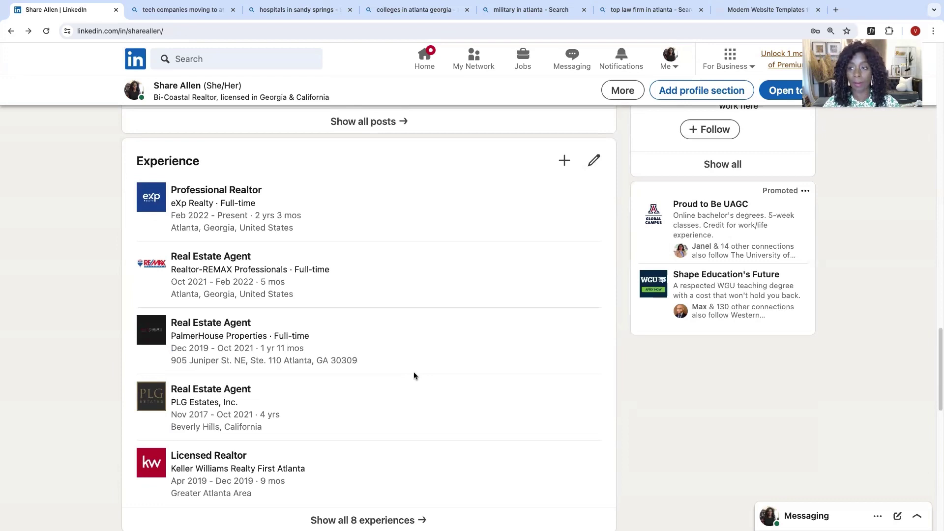
{"action": "scroll", "coordinate": [414, 377], "scroll_direction": "down", "scroll_amount": 1}
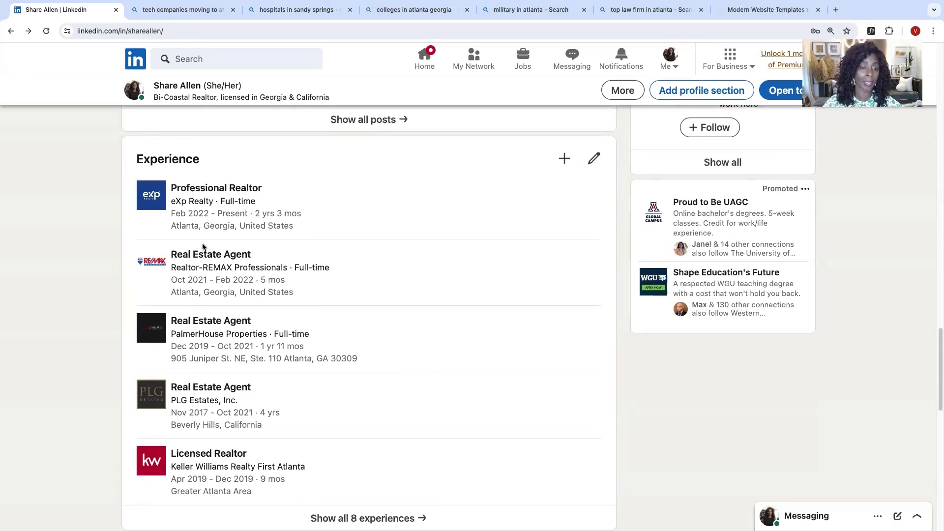
{"action": "scroll", "coordinate": [273, 392], "scroll_direction": "down", "scroll_amount": 3}
Review all eight experiences, eXp Realty through Berkshire Hathaway HomeServices, then go back.
{"action": "left_click", "coordinate": [388, 398]}
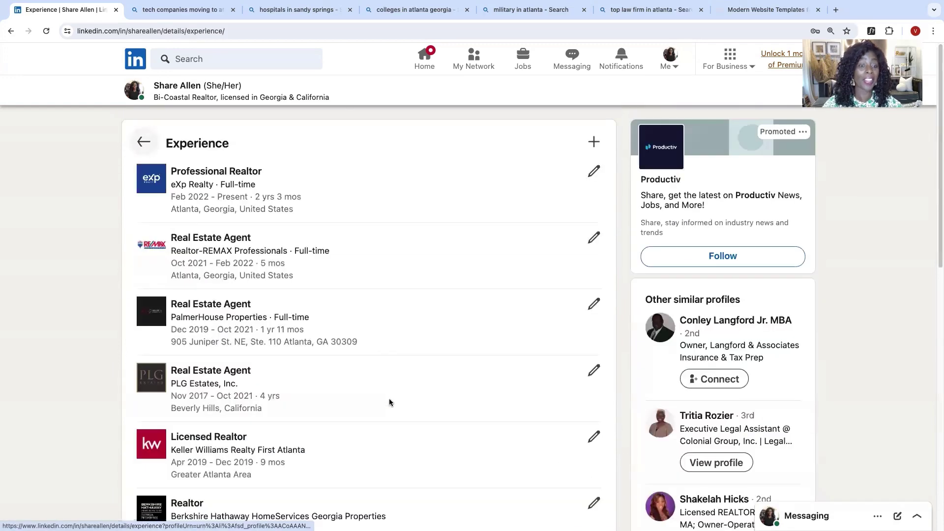
{"action": "scroll", "coordinate": [335, 313], "scroll_direction": "down", "scroll_amount": 3}
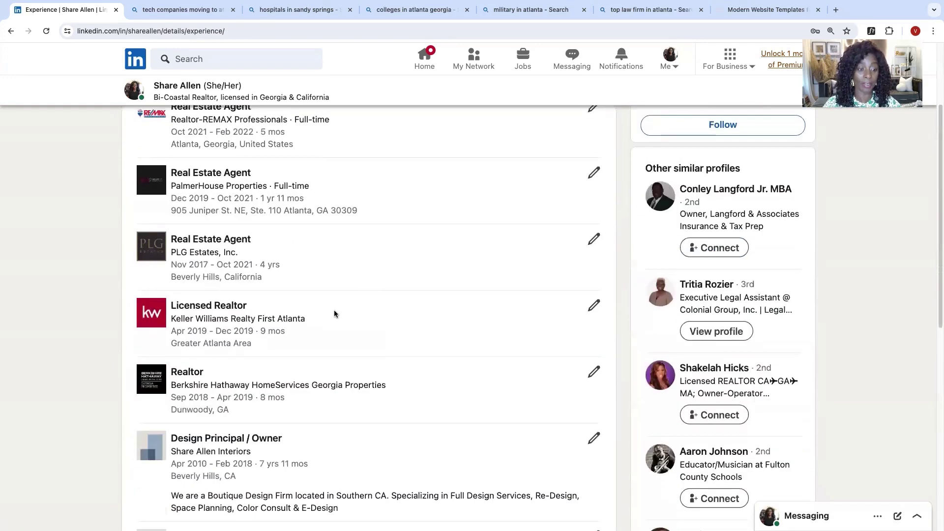
{"action": "scroll", "coordinate": [293, 316], "scroll_direction": "up", "scroll_amount": 3}
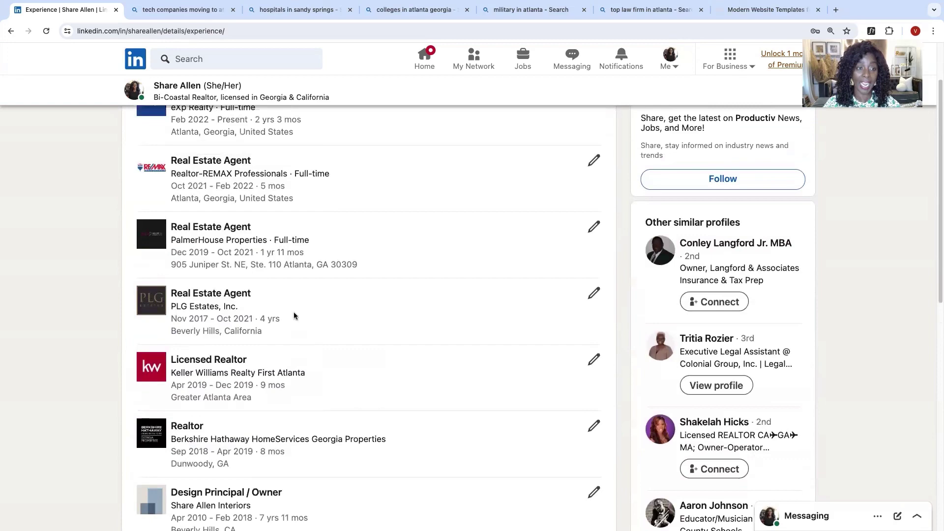
{"action": "scroll", "coordinate": [457, 289], "scroll_direction": "down", "scroll_amount": 2}
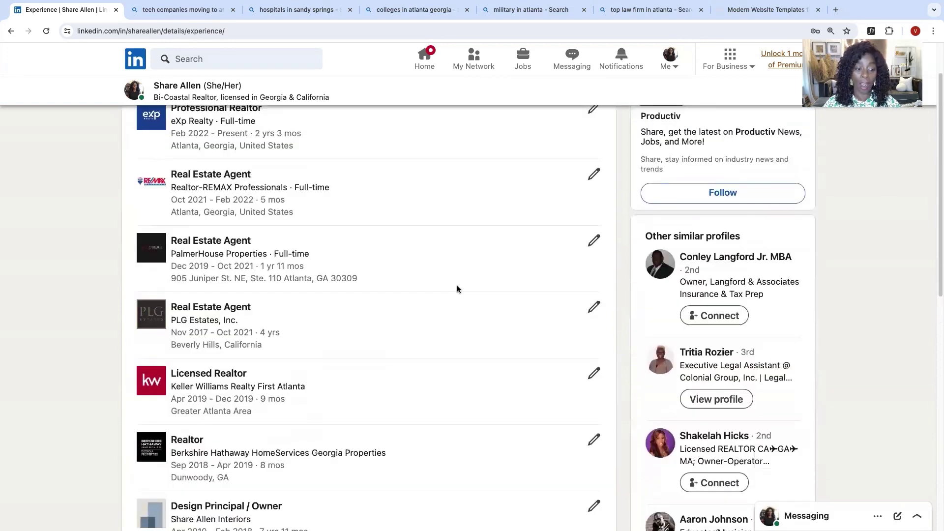
{"action": "scroll", "coordinate": [456, 285], "scroll_direction": "up", "scroll_amount": 2}
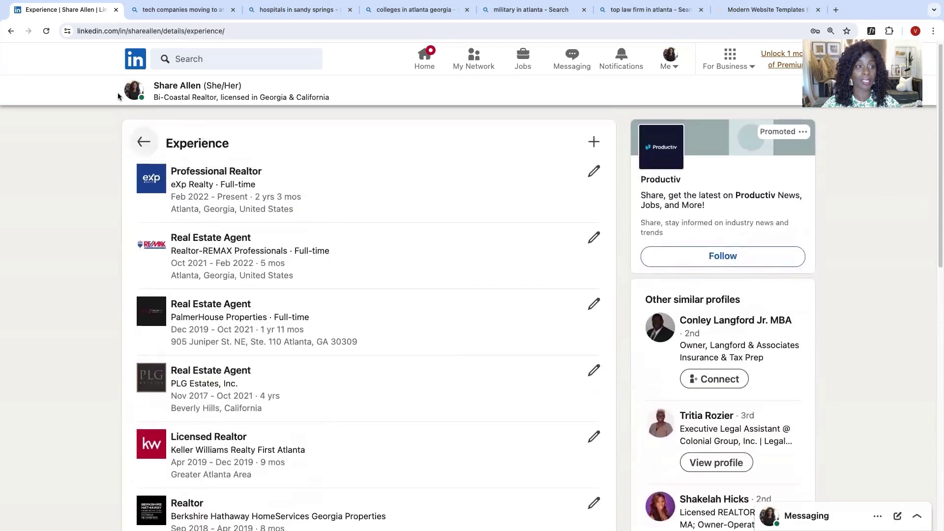
{"action": "left_click", "coordinate": [11, 32]}
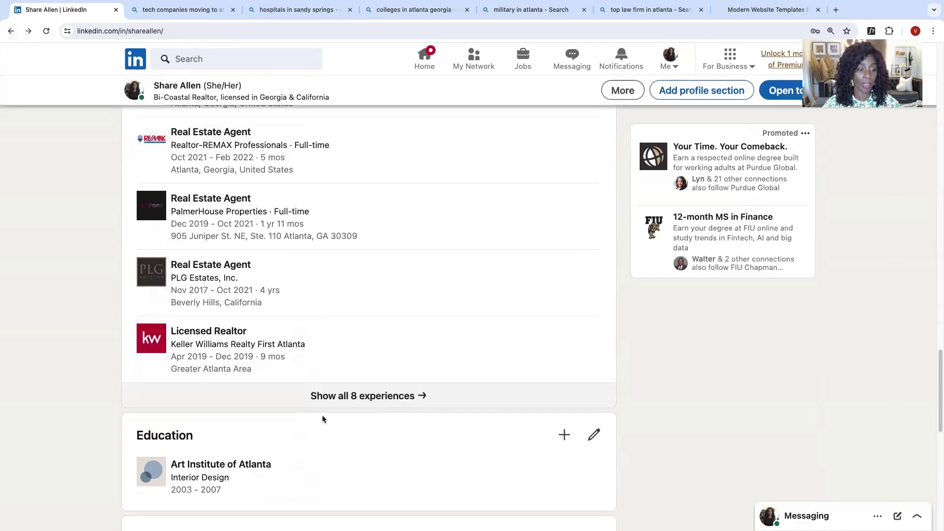
Scroll through the profile's Skills and Interests sections down to the posts.
{"action": "scroll", "coordinate": [310, 416], "scroll_direction": "down", "scroll_amount": 5}
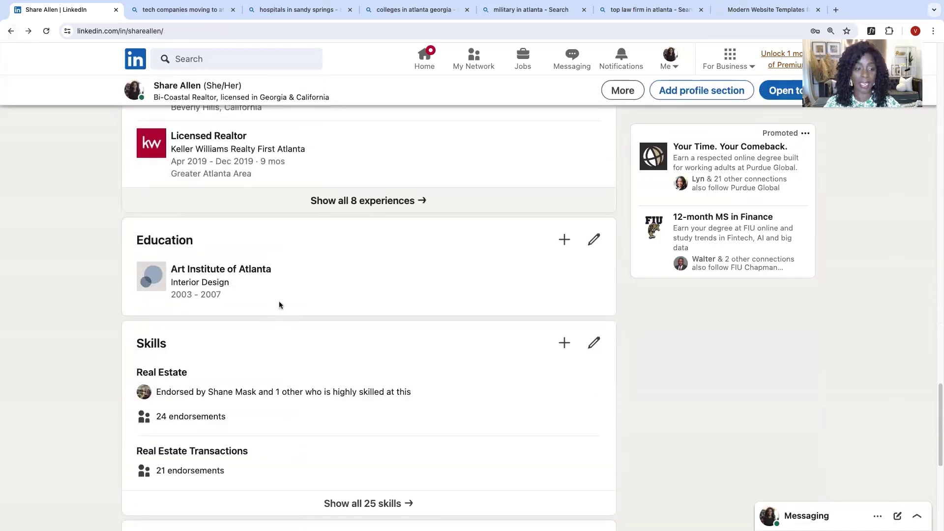
{"action": "scroll", "coordinate": [279, 305], "scroll_direction": "down", "scroll_amount": 5}
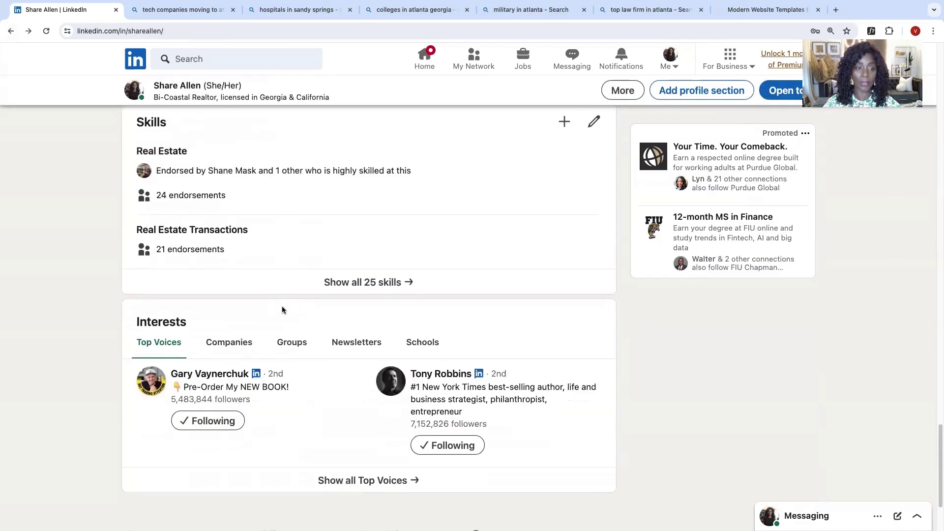
{"action": "scroll", "coordinate": [282, 310], "scroll_direction": "down", "scroll_amount": 3}
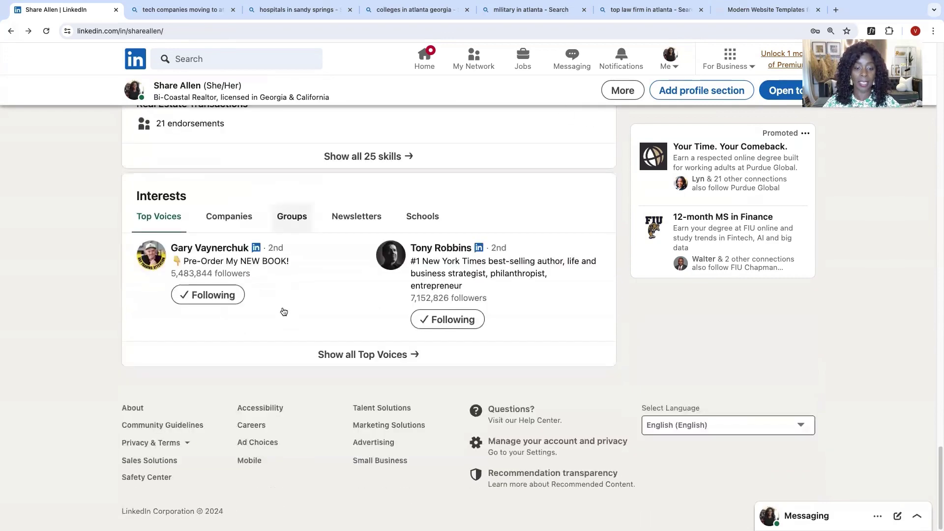
{"action": "scroll", "coordinate": [283, 311], "scroll_direction": "up", "scroll_amount": 9}
{"action": "scroll", "coordinate": [282, 313], "scroll_direction": "up", "scroll_amount": 15}
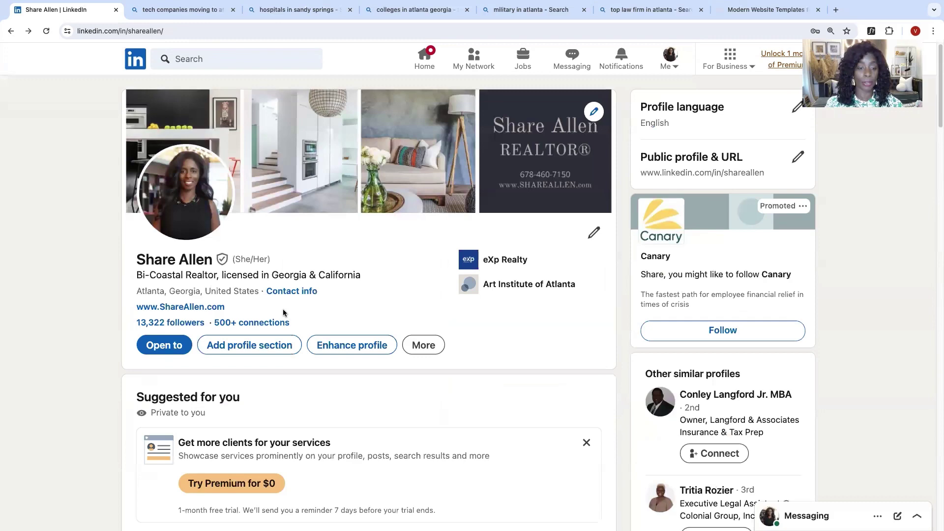
{"action": "scroll", "coordinate": [49, 303], "scroll_direction": "down", "scroll_amount": 20}
{"action": "scroll", "coordinate": [48, 303], "scroll_direction": "up", "scroll_amount": 9}
{"action": "scroll", "coordinate": [49, 305], "scroll_direction": "down", "scroll_amount": 7}
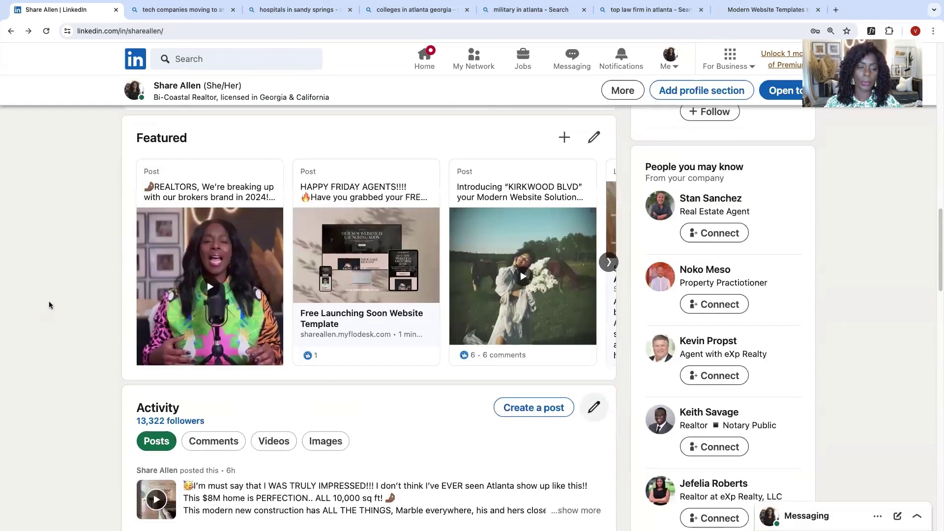
{"action": "scroll", "coordinate": [49, 306], "scroll_direction": "down", "scroll_amount": 1}
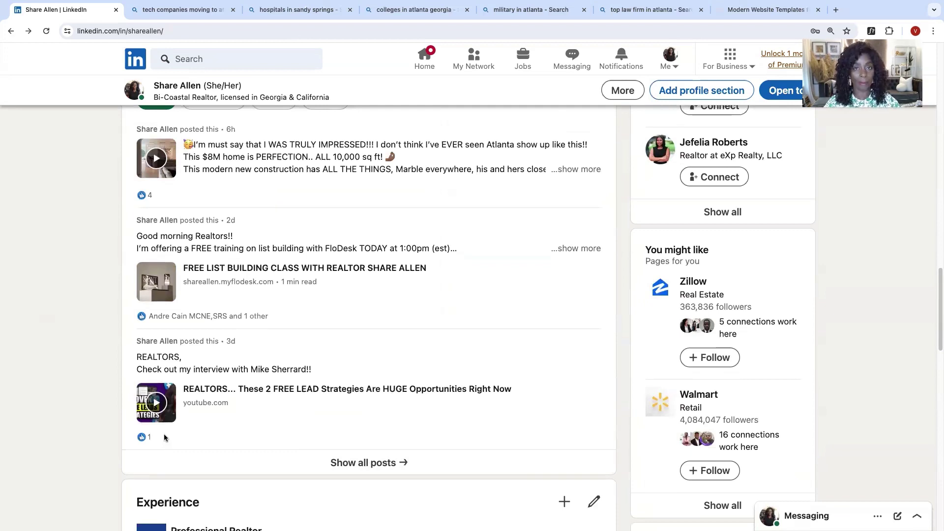
{"action": "scroll", "coordinate": [150, 377], "scroll_direction": "down", "scroll_amount": 3}
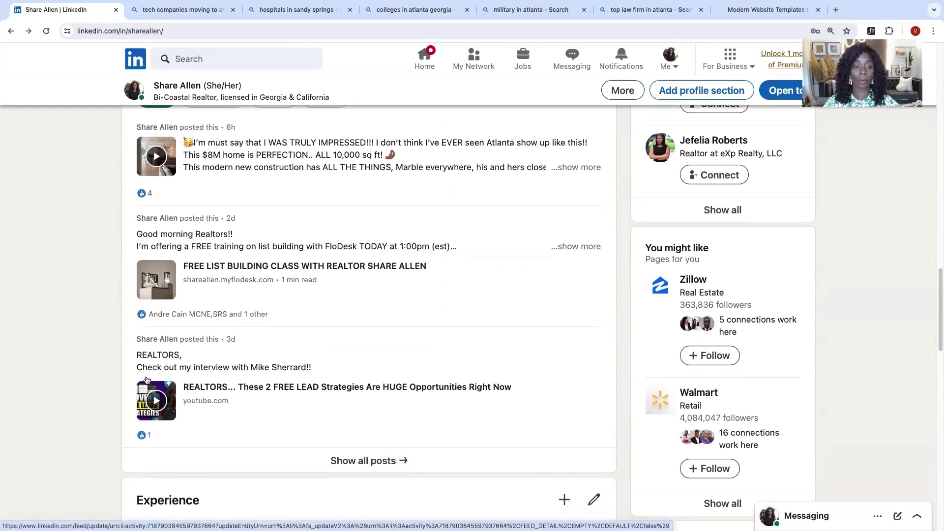
{"action": "left_click", "coordinate": [348, 366]}
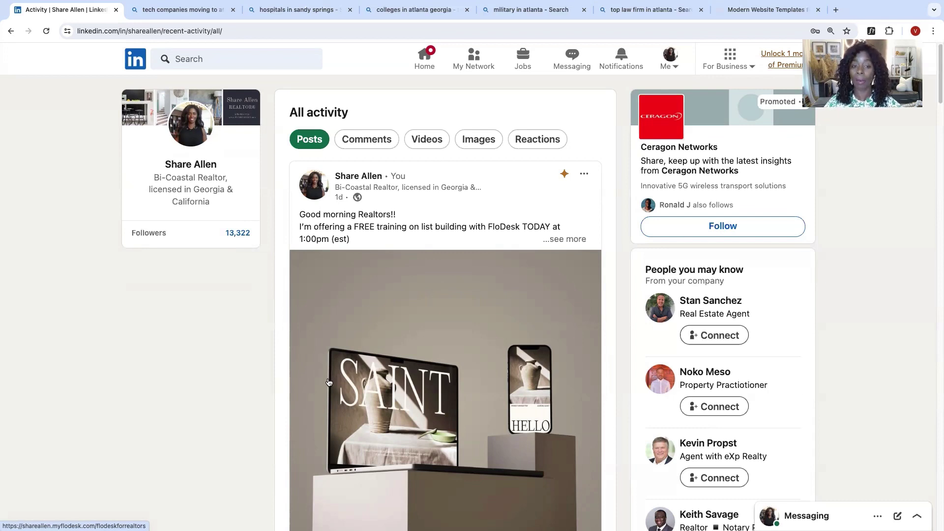
{"action": "scroll", "coordinate": [329, 381], "scroll_direction": "down", "scroll_amount": 2}
{"action": "scroll", "coordinate": [333, 384], "scroll_direction": "down", "scroll_amount": 1}
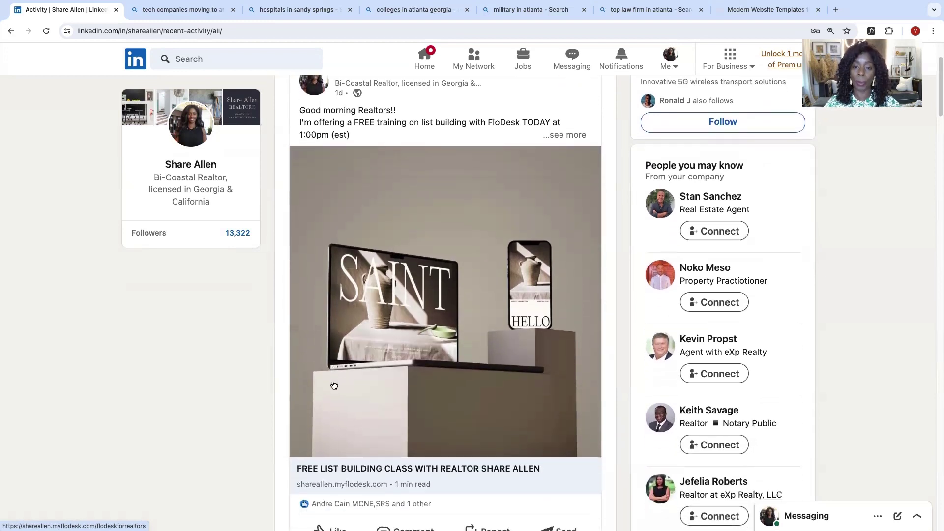
{"action": "scroll", "coordinate": [332, 384], "scroll_direction": "down", "scroll_amount": 1}
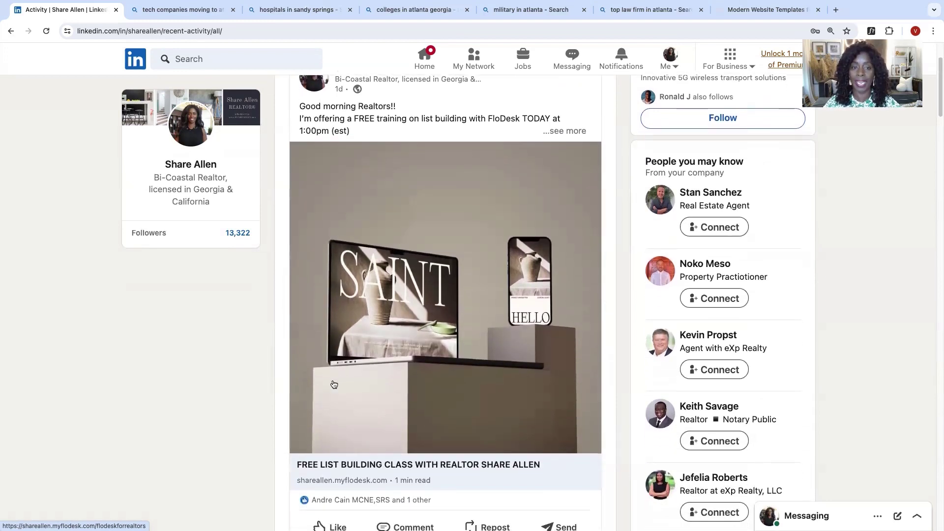
{"action": "scroll", "coordinate": [444, 365], "scroll_direction": "down", "scroll_amount": 2}
{"action": "scroll", "coordinate": [444, 365], "scroll_direction": "down", "scroll_amount": 5}
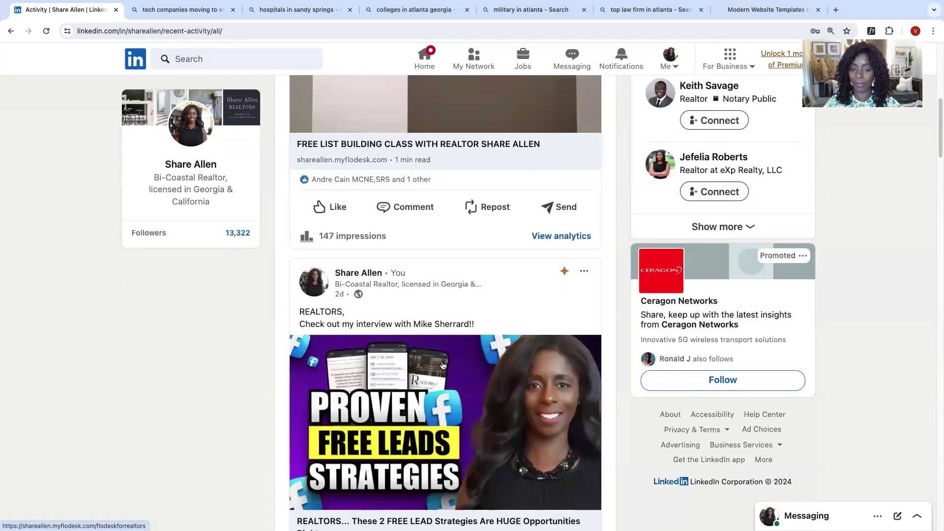
{"action": "scroll", "coordinate": [443, 365], "scroll_direction": "down", "scroll_amount": 3}
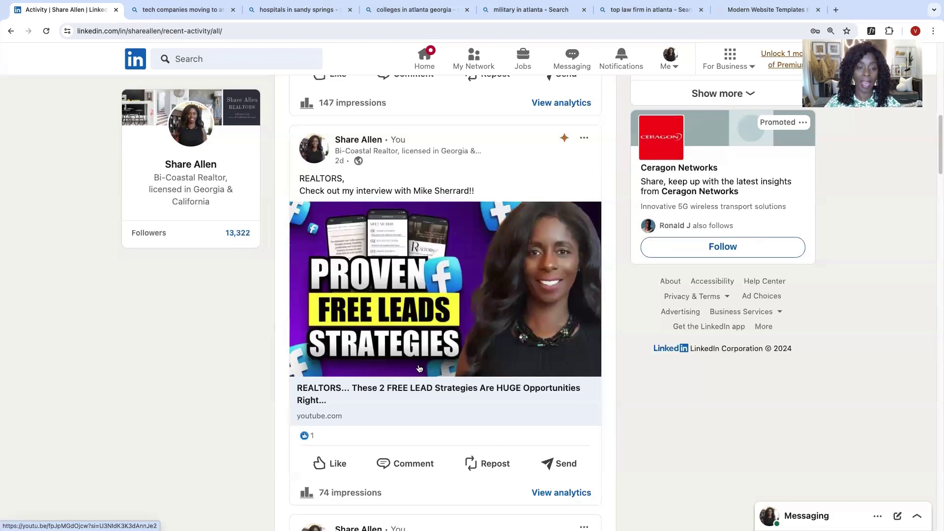
{"action": "scroll", "coordinate": [419, 369], "scroll_direction": "down", "scroll_amount": 6}
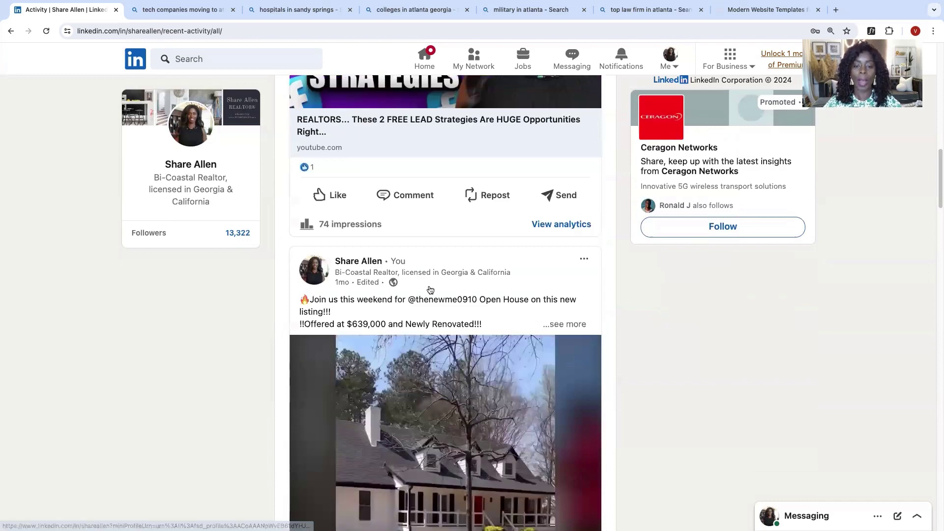
{"action": "scroll", "coordinate": [615, 372], "scroll_direction": "down", "scroll_amount": 2}
{"action": "scroll", "coordinate": [615, 375], "scroll_direction": "down", "scroll_amount": 1}
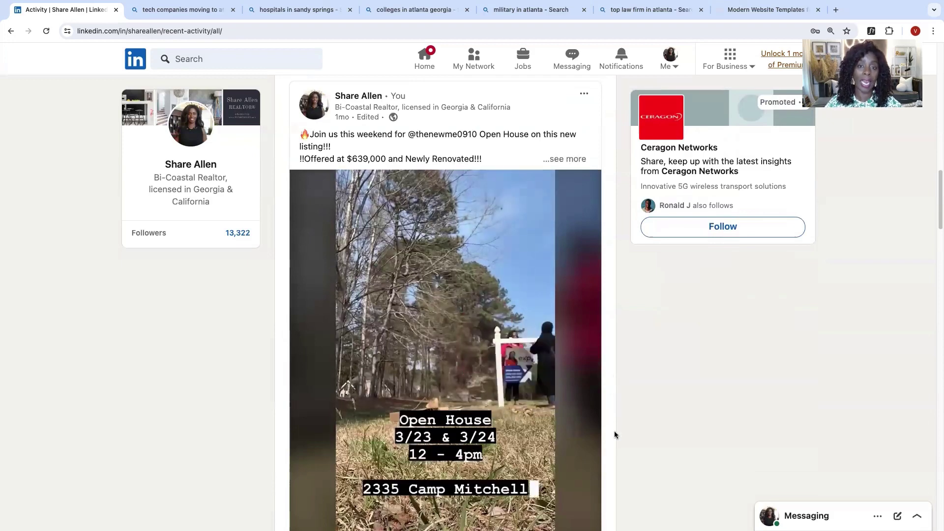
{"action": "scroll", "coordinate": [593, 425], "scroll_direction": "down", "scroll_amount": 1}
{"action": "scroll", "coordinate": [593, 425], "scroll_direction": "down", "scroll_amount": 2}
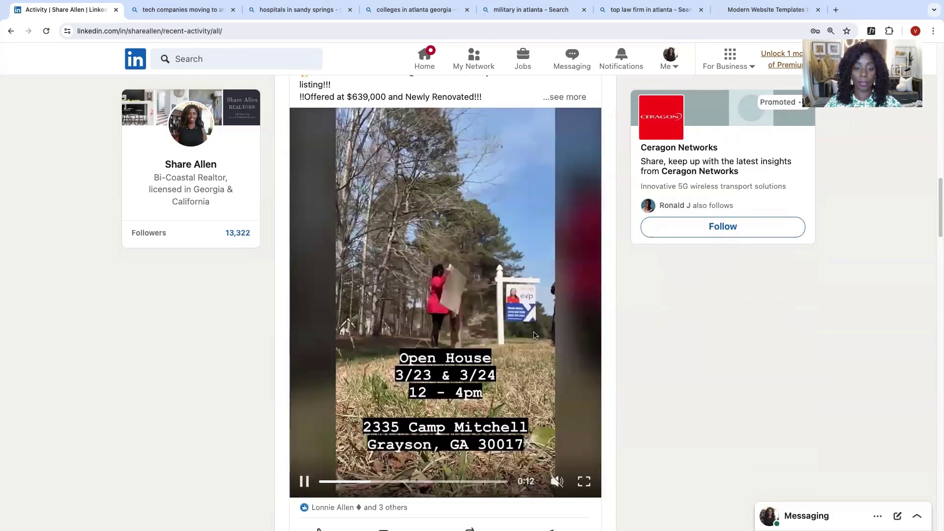
{"action": "scroll", "coordinate": [600, 346], "scroll_direction": "down", "scroll_amount": 8}
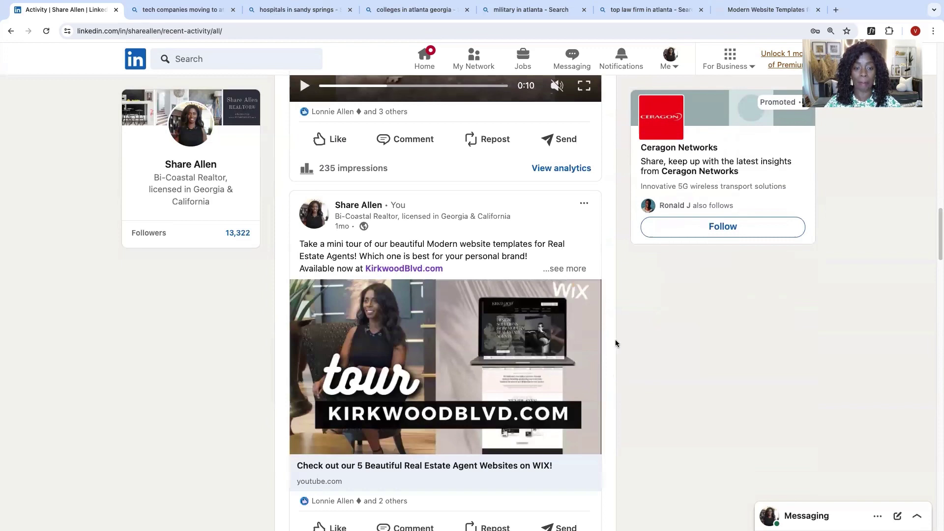
{"action": "scroll", "coordinate": [612, 344], "scroll_direction": "down", "scroll_amount": 3}
{"action": "scroll", "coordinate": [597, 365], "scroll_direction": "down", "scroll_amount": 1}
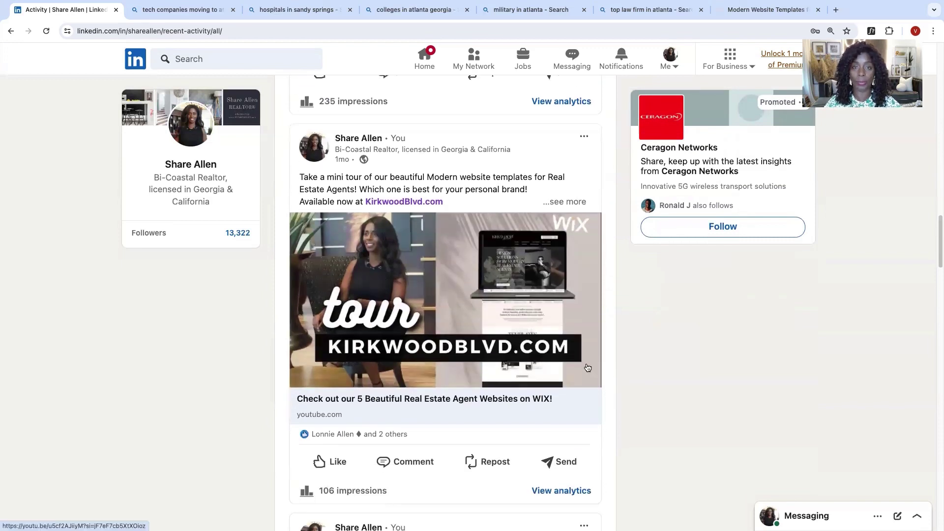
{"action": "scroll", "coordinate": [653, 366], "scroll_direction": "down", "scroll_amount": 4}
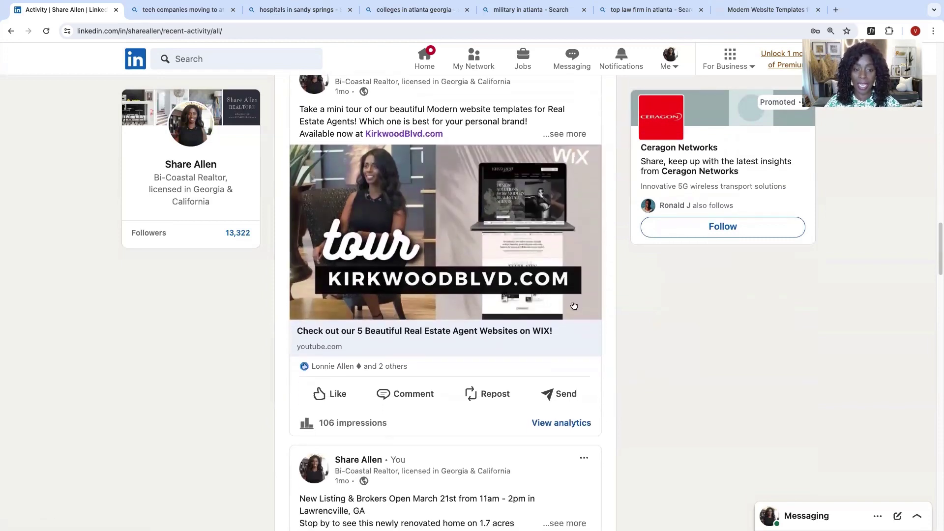
{"action": "scroll", "coordinate": [597, 364], "scroll_direction": "down", "scroll_amount": 10}
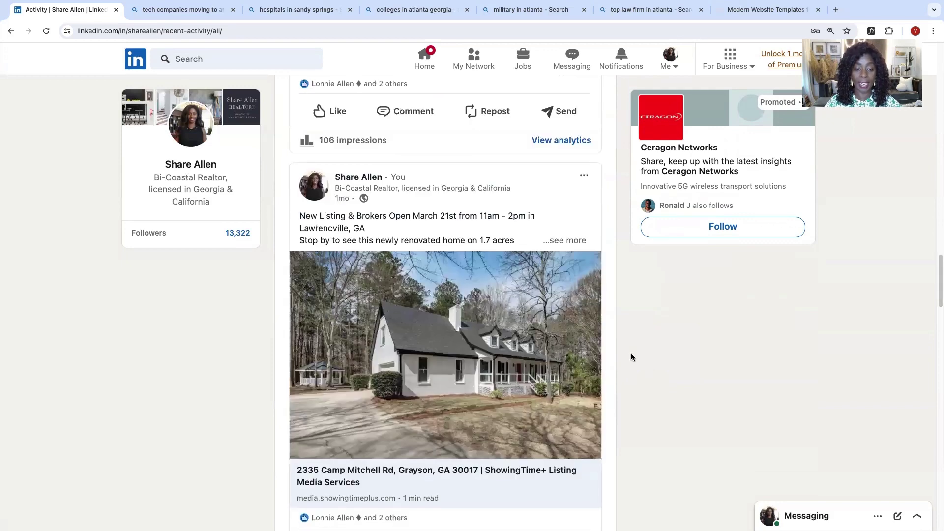
{"action": "scroll", "coordinate": [483, 290], "scroll_direction": "down", "scroll_amount": 1}
{"action": "scroll", "coordinate": [433, 371], "scroll_direction": "down", "scroll_amount": 2}
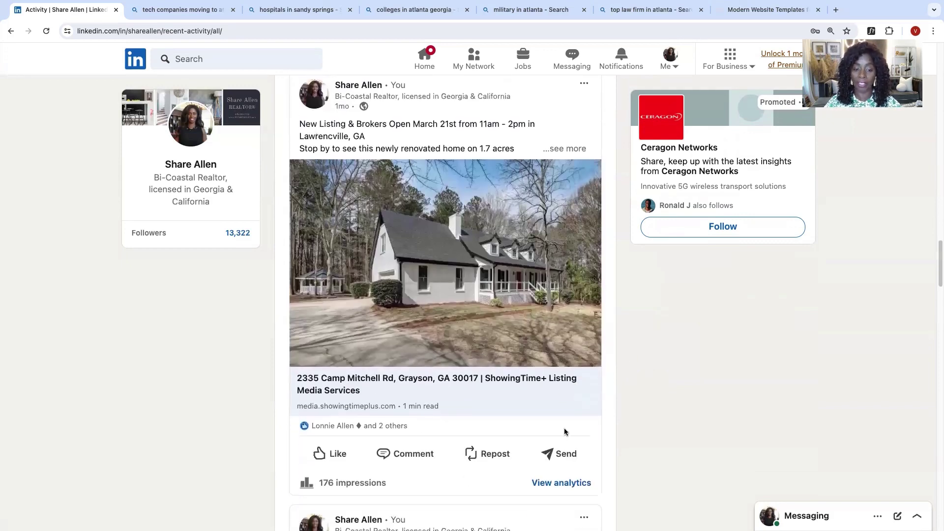
{"action": "scroll", "coordinate": [623, 418], "scroll_direction": "down", "scroll_amount": 12}
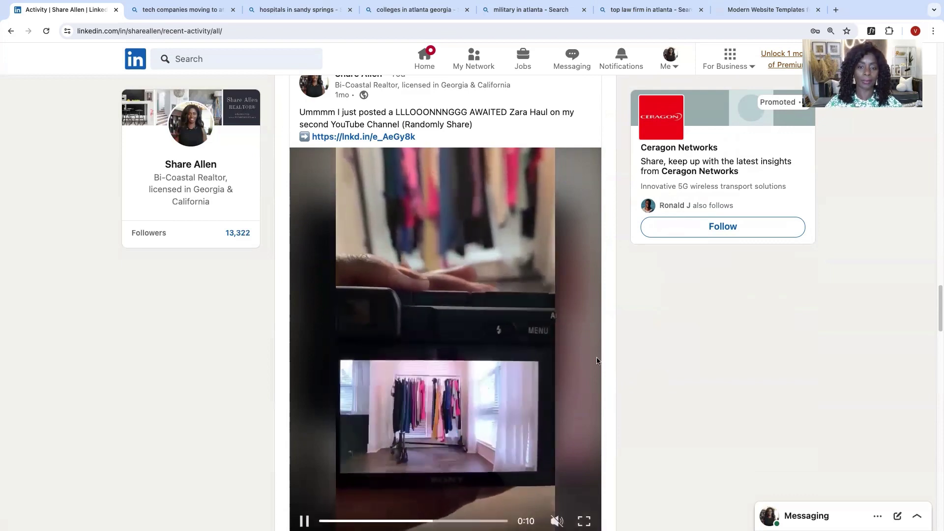
{"action": "scroll", "coordinate": [598, 362], "scroll_direction": "down", "scroll_amount": 1}
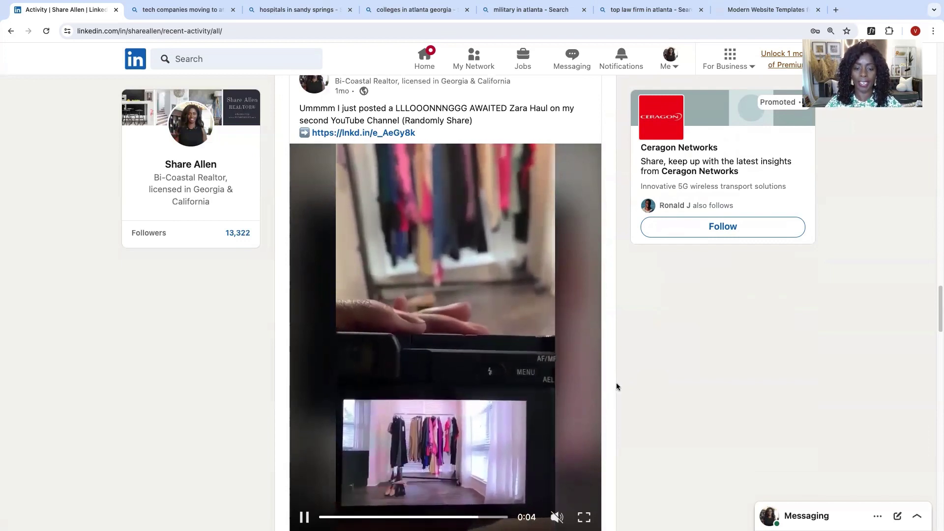
{"action": "scroll", "coordinate": [600, 383], "scroll_direction": "down", "scroll_amount": 2}
{"action": "scroll", "coordinate": [606, 395], "scroll_direction": "down", "scroll_amount": 10}
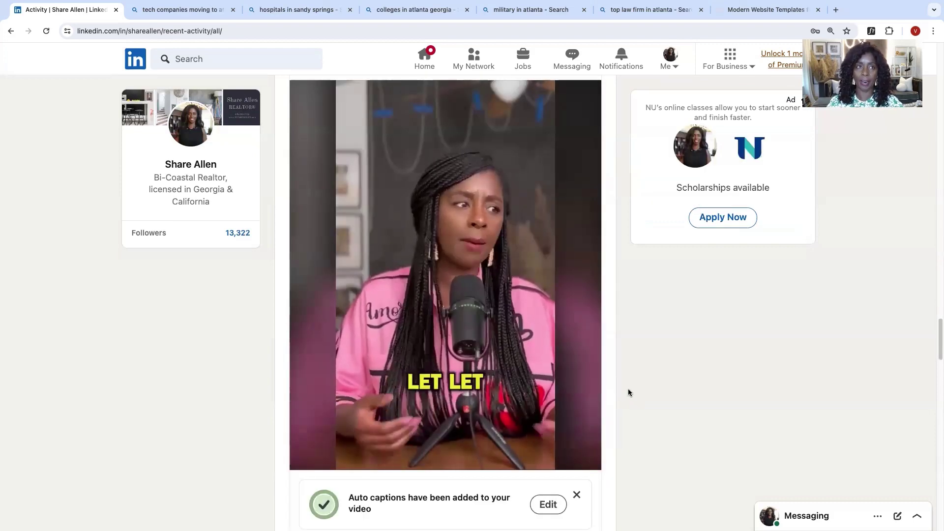
{"action": "scroll", "coordinate": [627, 391], "scroll_direction": "up", "scroll_amount": 1}
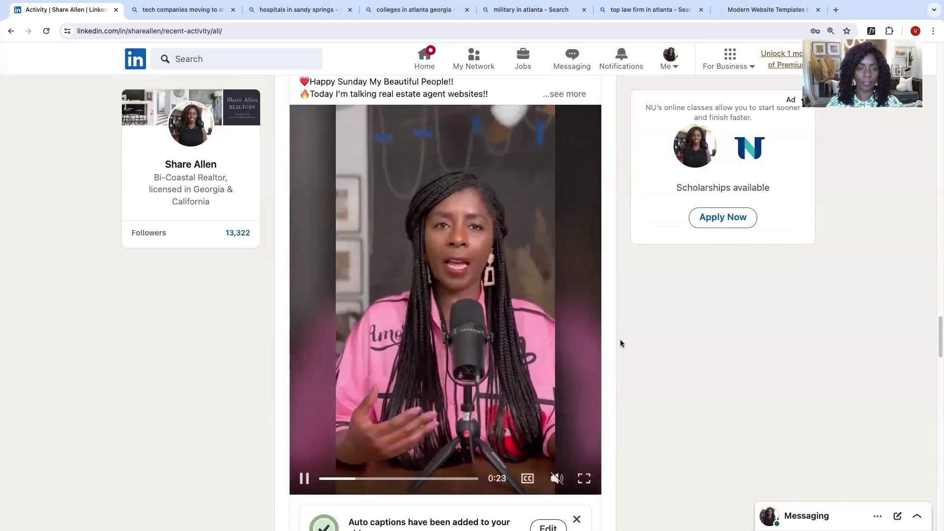
{"action": "scroll", "coordinate": [620, 342], "scroll_direction": "down", "scroll_amount": 5}
{"action": "scroll", "coordinate": [645, 348], "scroll_direction": "down", "scroll_amount": 6}
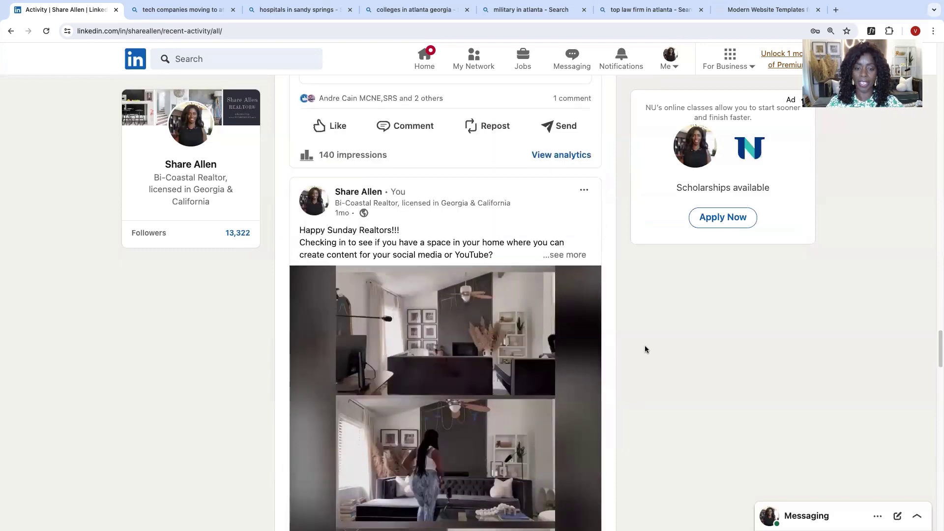
{"action": "scroll", "coordinate": [643, 348], "scroll_direction": "down", "scroll_amount": 3}
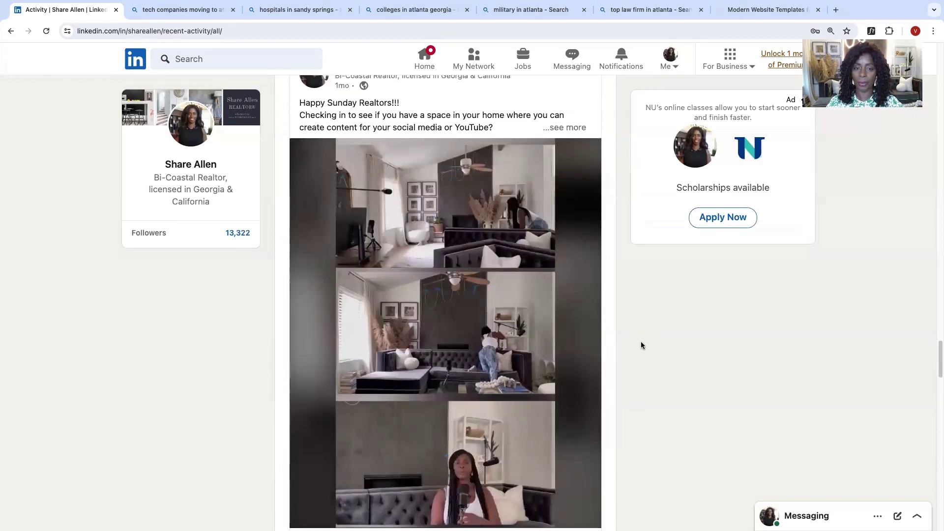
{"action": "scroll", "coordinate": [639, 347], "scroll_direction": "down", "scroll_amount": 8}
{"action": "scroll", "coordinate": [639, 347], "scroll_direction": "up", "scroll_amount": 14}
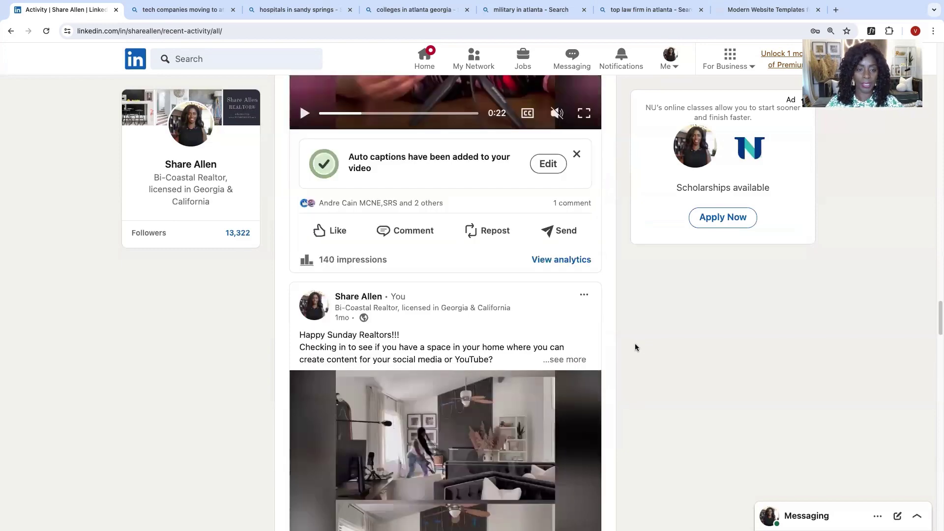
{"action": "scroll", "coordinate": [630, 392], "scroll_direction": "down", "scroll_amount": 15}
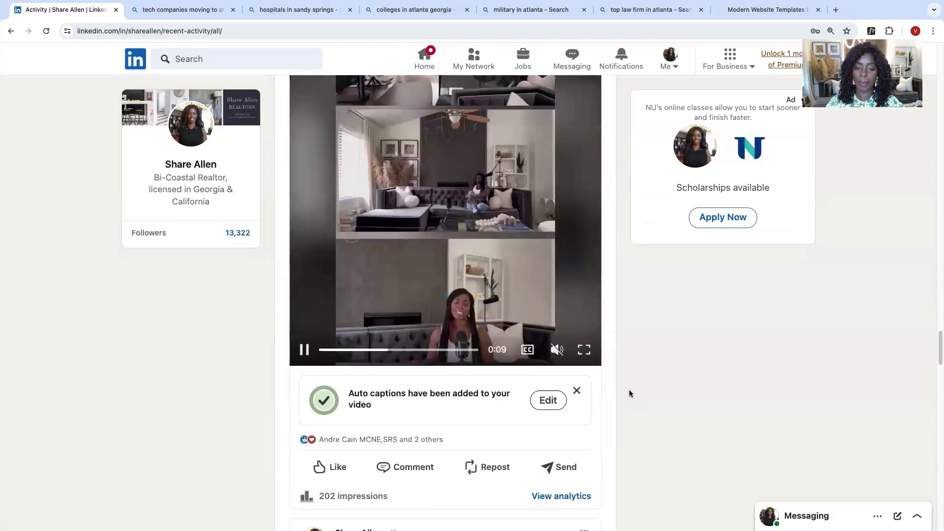
{"action": "scroll", "coordinate": [631, 393], "scroll_direction": "down", "scroll_amount": 17}
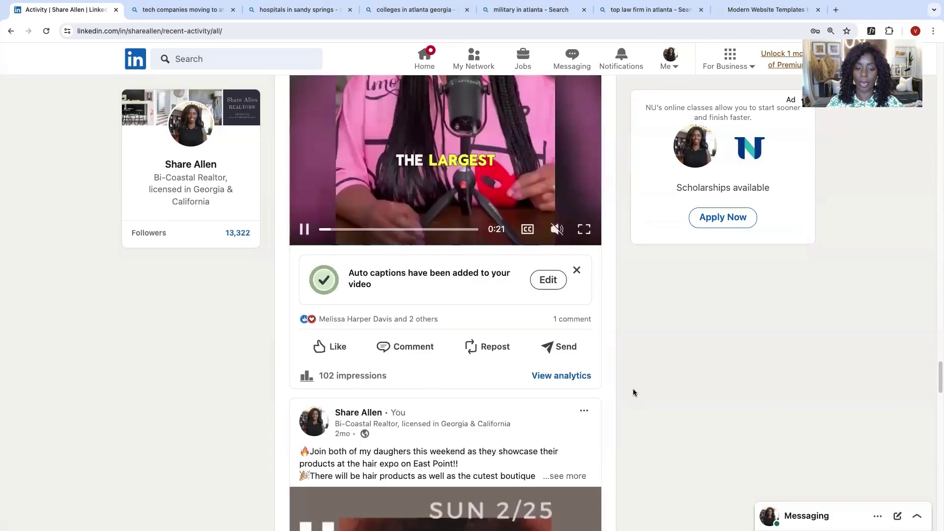
{"action": "scroll", "coordinate": [633, 392], "scroll_direction": "down", "scroll_amount": 15}
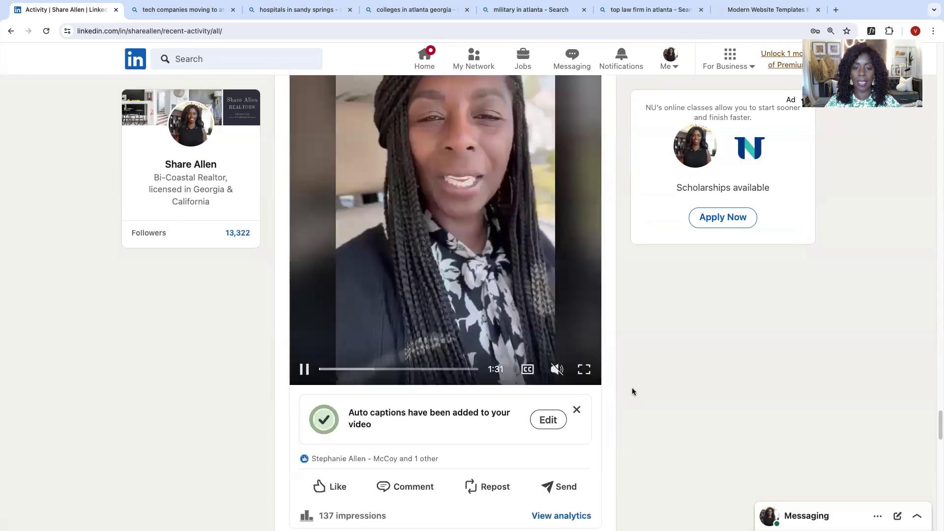
{"action": "scroll", "coordinate": [615, 369], "scroll_direction": "up", "scroll_amount": 3}
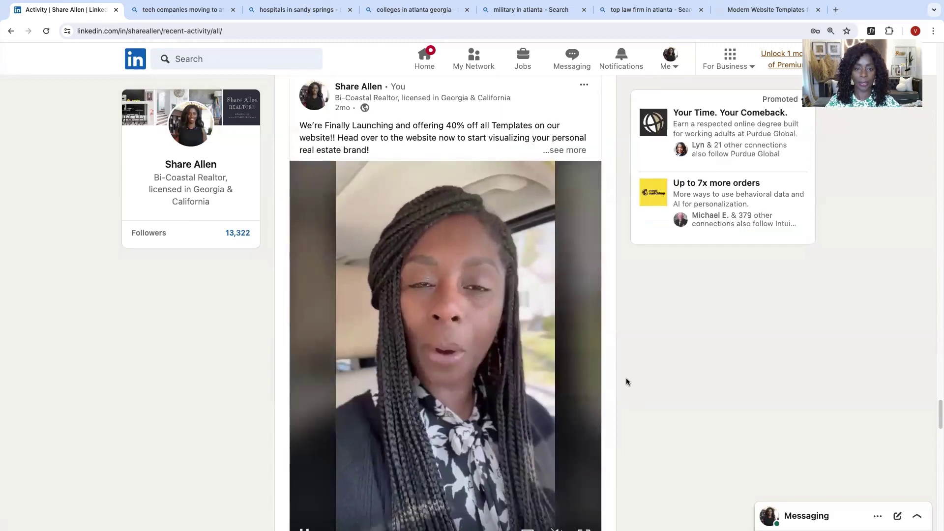
{"action": "scroll", "coordinate": [628, 379], "scroll_direction": "down", "scroll_amount": 13}
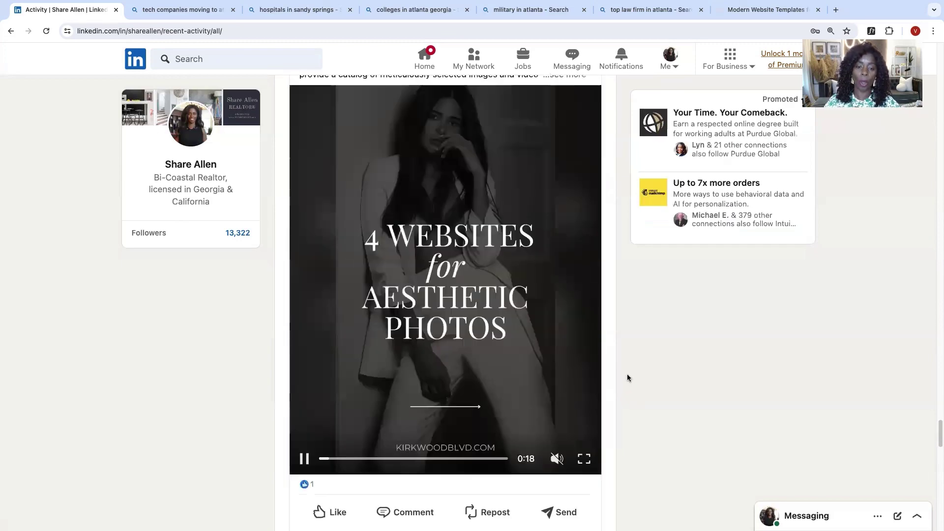
{"action": "scroll", "coordinate": [628, 378], "scroll_direction": "down", "scroll_amount": 8}
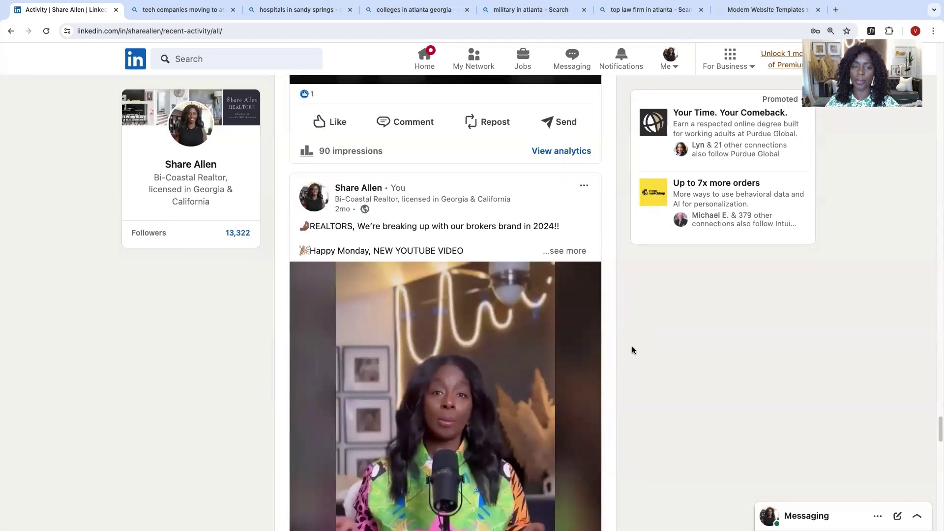
{"action": "scroll", "coordinate": [620, 392], "scroll_direction": "down", "scroll_amount": 4}
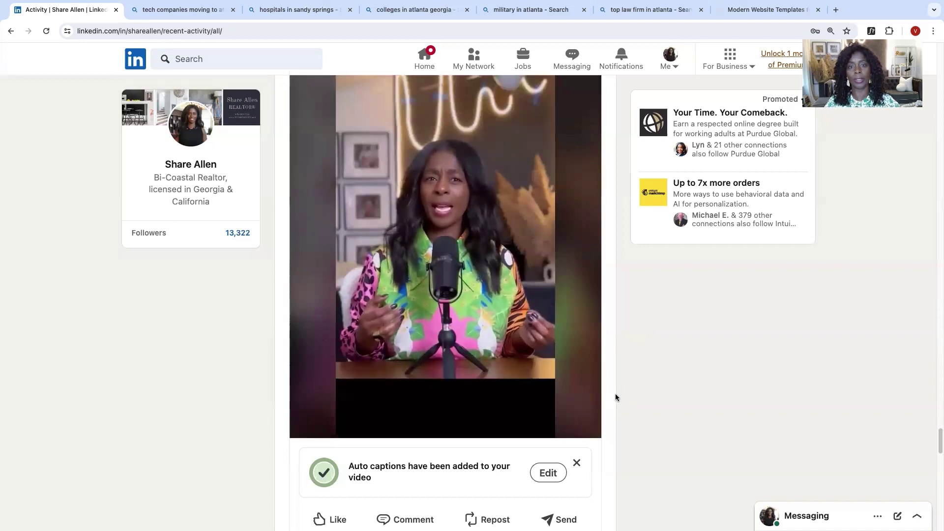
{"action": "scroll", "coordinate": [616, 397], "scroll_direction": "down", "scroll_amount": 10}
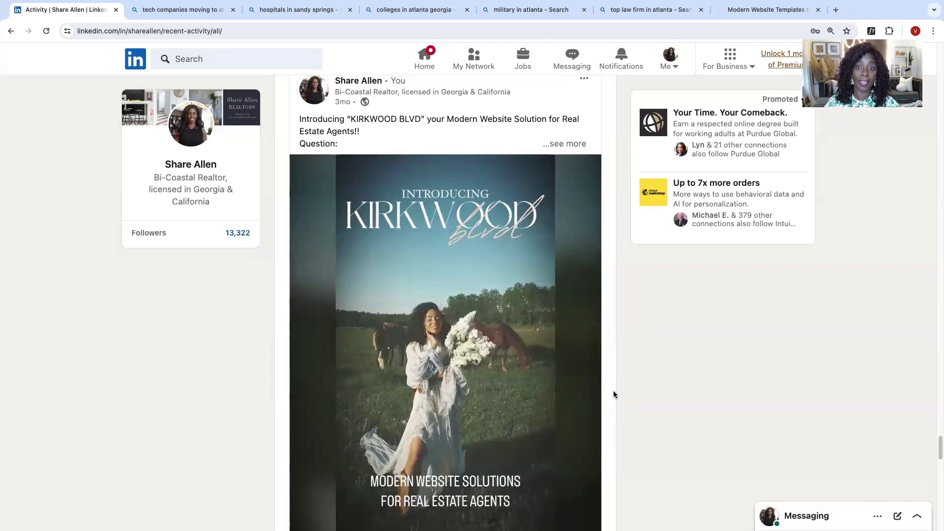
{"action": "scroll", "coordinate": [614, 395], "scroll_direction": "down", "scroll_amount": 13}
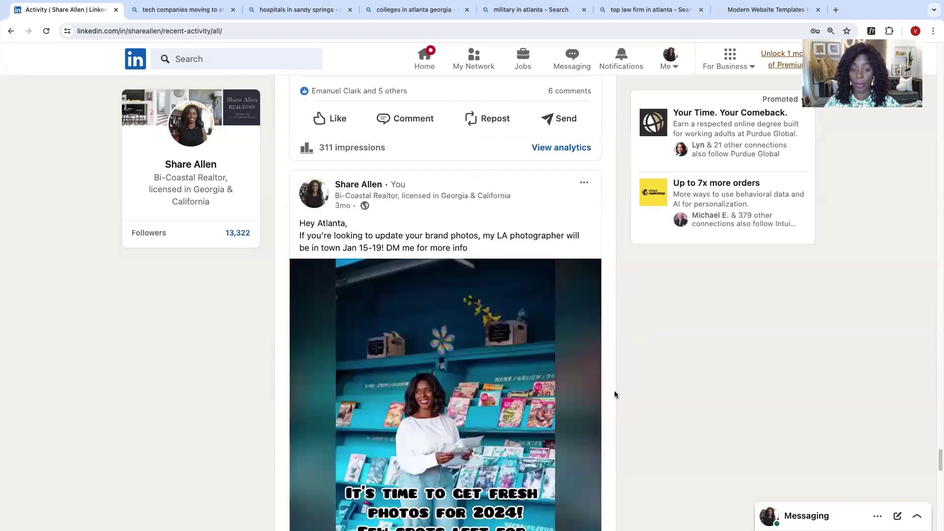
{"action": "scroll", "coordinate": [615, 394], "scroll_direction": "down", "scroll_amount": 12}
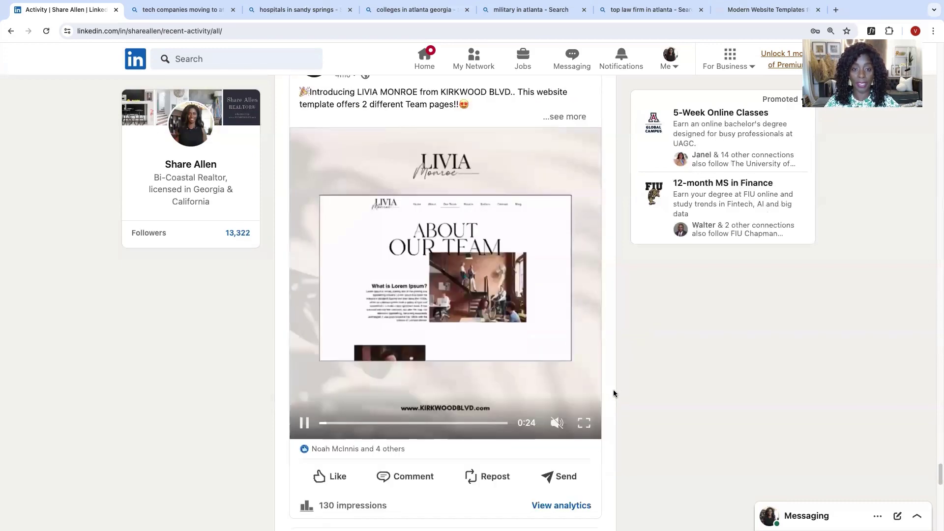
{"action": "scroll", "coordinate": [613, 394], "scroll_direction": "down", "scroll_amount": 8}
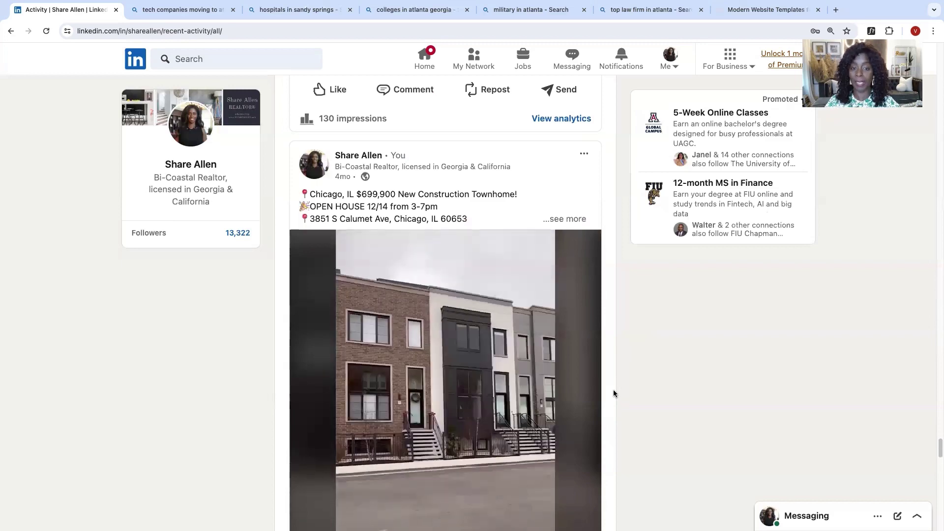
Scroll past the Broker Open, New Listing and fall-dessert videos to the Gwinnett C.C. Liquidations post.
{"action": "scroll", "coordinate": [614, 393], "scroll_direction": "down", "scroll_amount": 11}
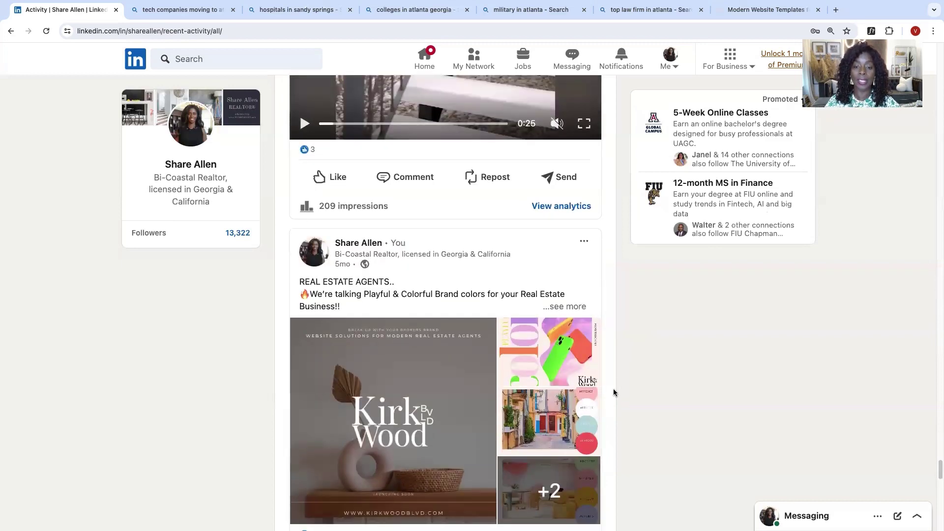
{"action": "scroll", "coordinate": [613, 392], "scroll_direction": "down", "scroll_amount": 6}
{"action": "scroll", "coordinate": [613, 391], "scroll_direction": "up", "scroll_amount": 3}
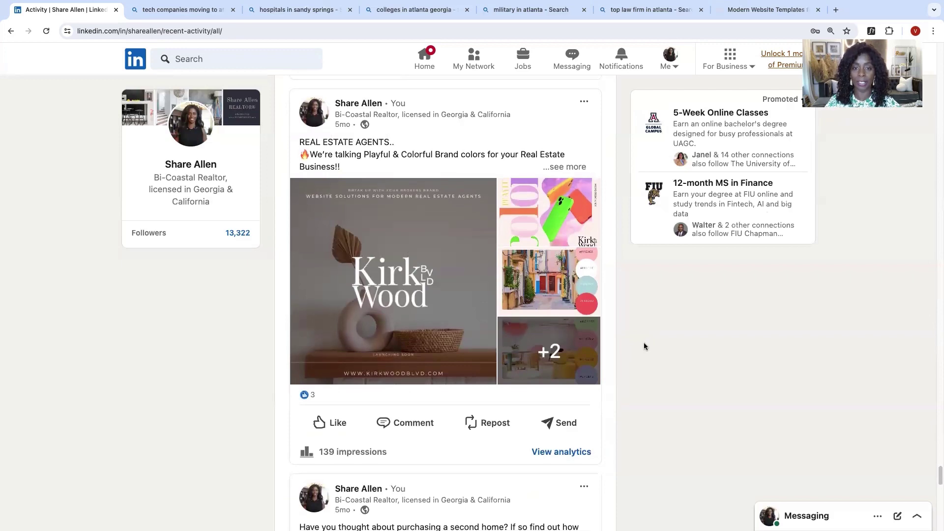
{"action": "scroll", "coordinate": [644, 345], "scroll_direction": "down", "scroll_amount": 5}
{"action": "scroll", "coordinate": [643, 345], "scroll_direction": "down", "scroll_amount": 2}
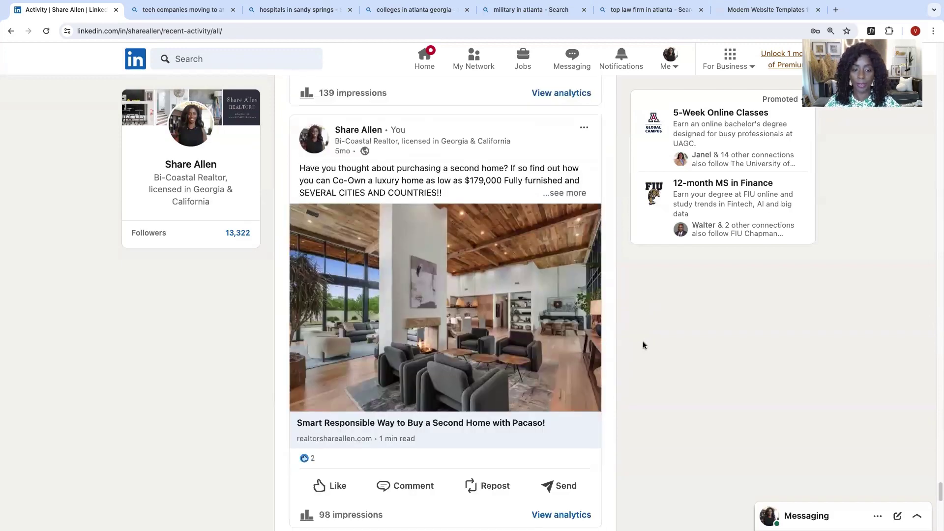
{"action": "scroll", "coordinate": [643, 345], "scroll_direction": "down", "scroll_amount": 15}
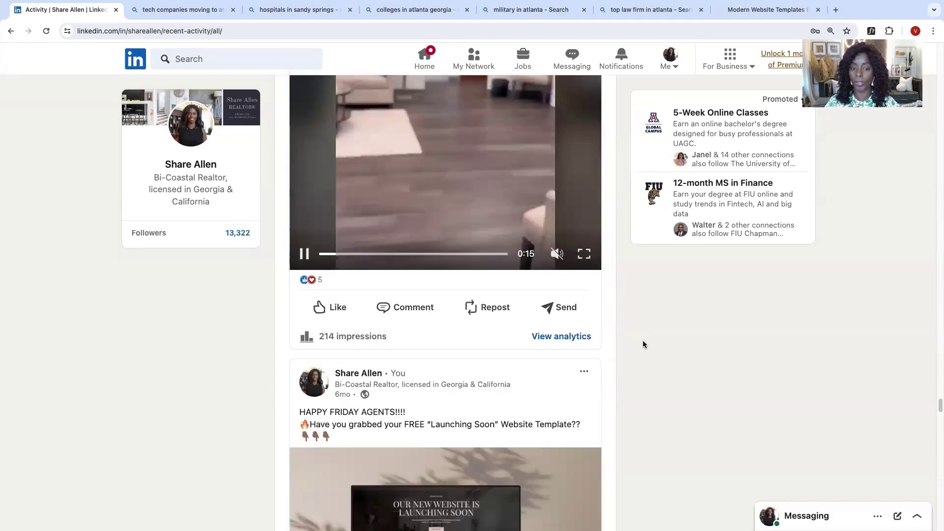
{"action": "scroll", "coordinate": [644, 345], "scroll_direction": "down", "scroll_amount": 15}
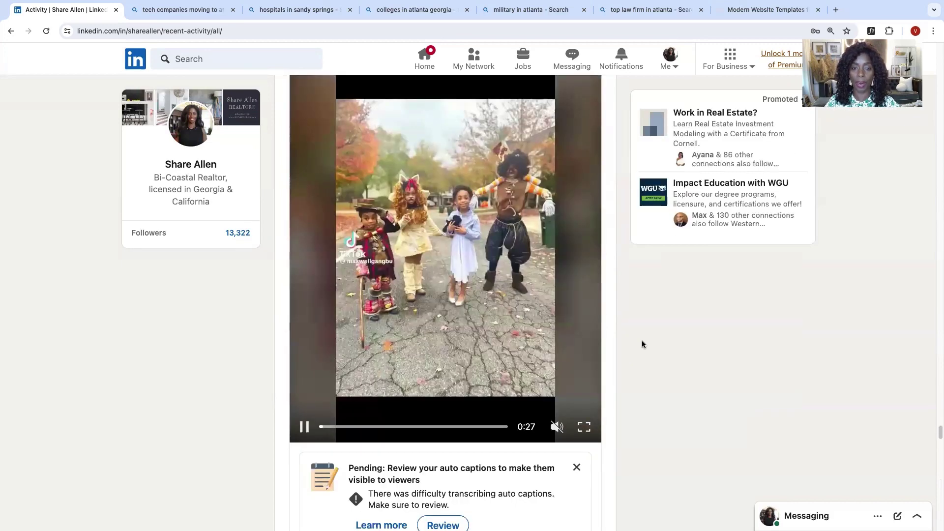
{"action": "scroll", "coordinate": [642, 344], "scroll_direction": "up", "scroll_amount": 2}
{"action": "scroll", "coordinate": [661, 365], "scroll_direction": "down", "scroll_amount": 1}
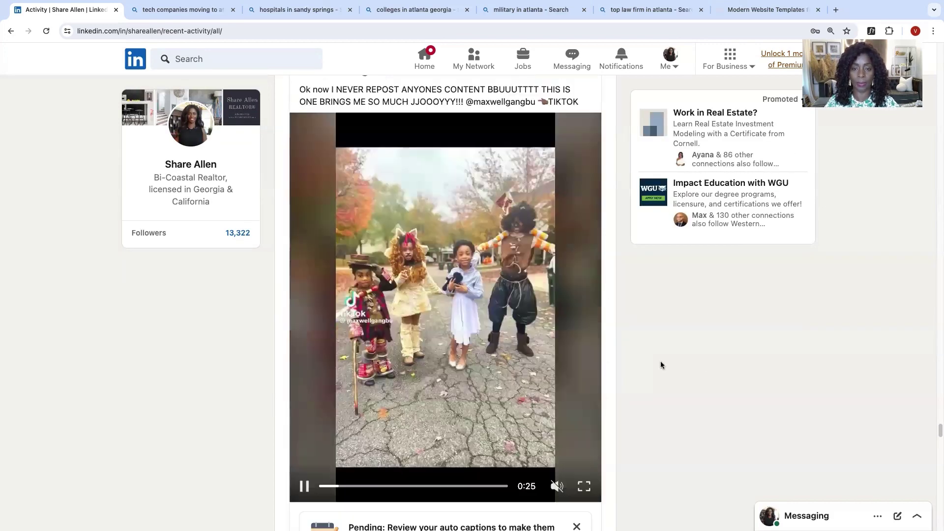
{"action": "scroll", "coordinate": [660, 364], "scroll_direction": "down", "scroll_amount": 4}
{"action": "scroll", "coordinate": [656, 362], "scroll_direction": "up", "scroll_amount": 5}
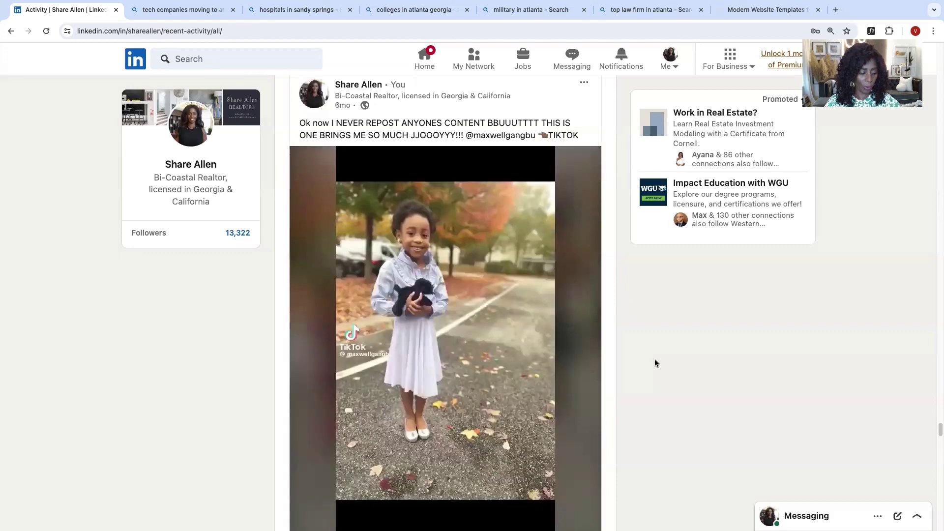
{"action": "scroll", "coordinate": [658, 349], "scroll_direction": "down", "scroll_amount": 12}
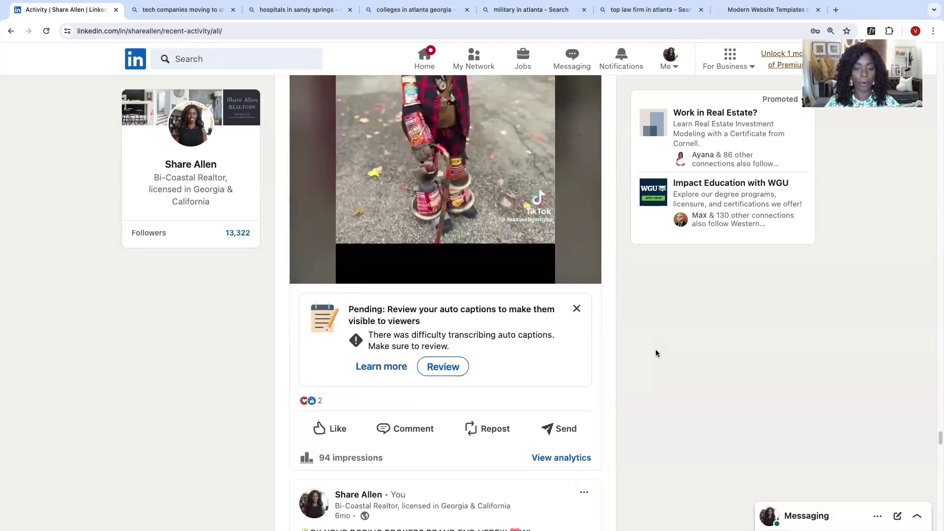
{"action": "scroll", "coordinate": [657, 353], "scroll_direction": "down", "scroll_amount": 6}
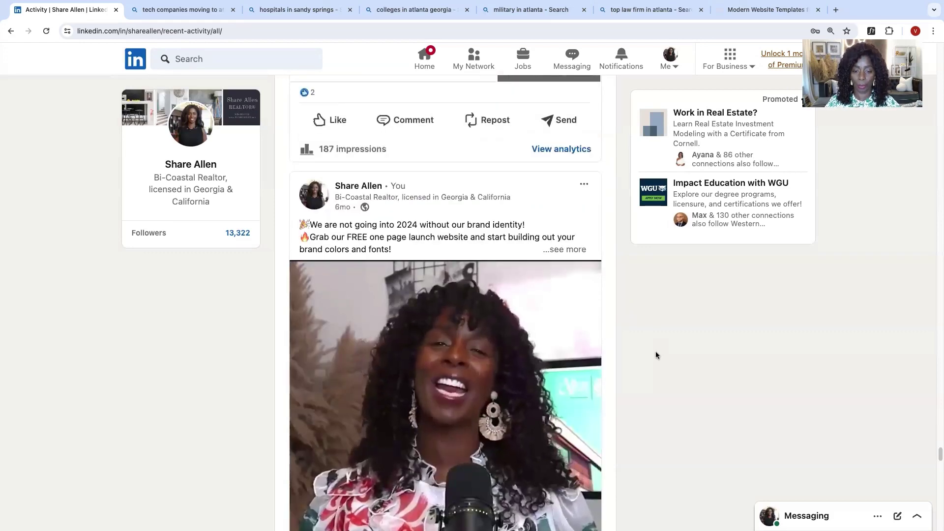
{"action": "scroll", "coordinate": [656, 355], "scroll_direction": "down", "scroll_amount": 3}
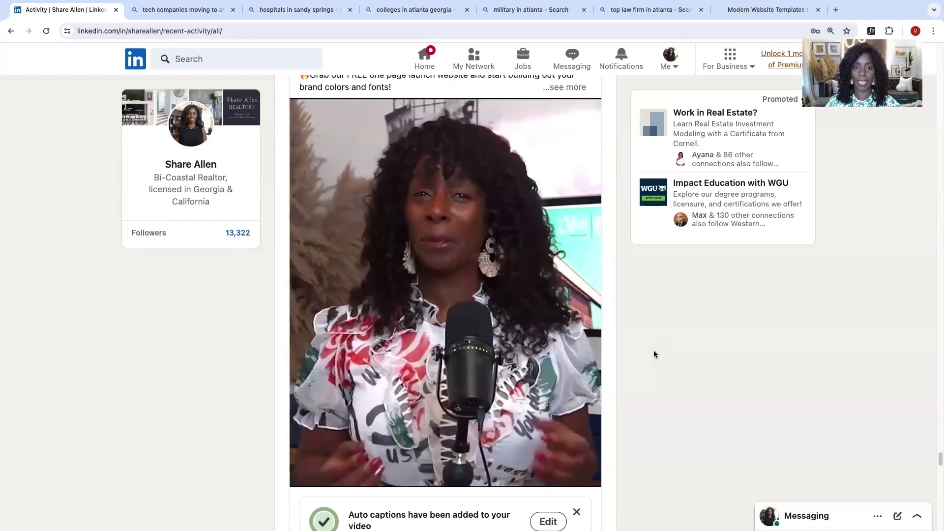
{"action": "scroll", "coordinate": [655, 354], "scroll_direction": "down", "scroll_amount": 18}
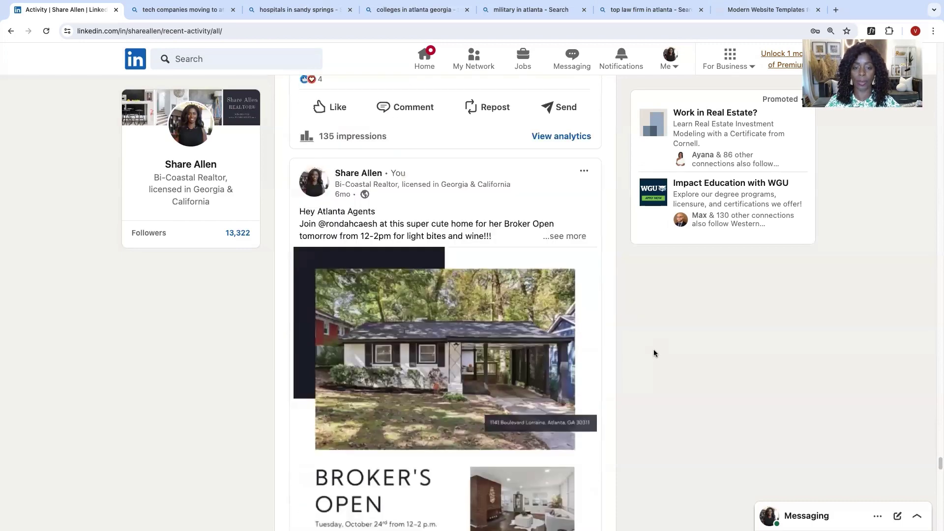
{"action": "scroll", "coordinate": [654, 353], "scroll_direction": "down", "scroll_amount": 9}
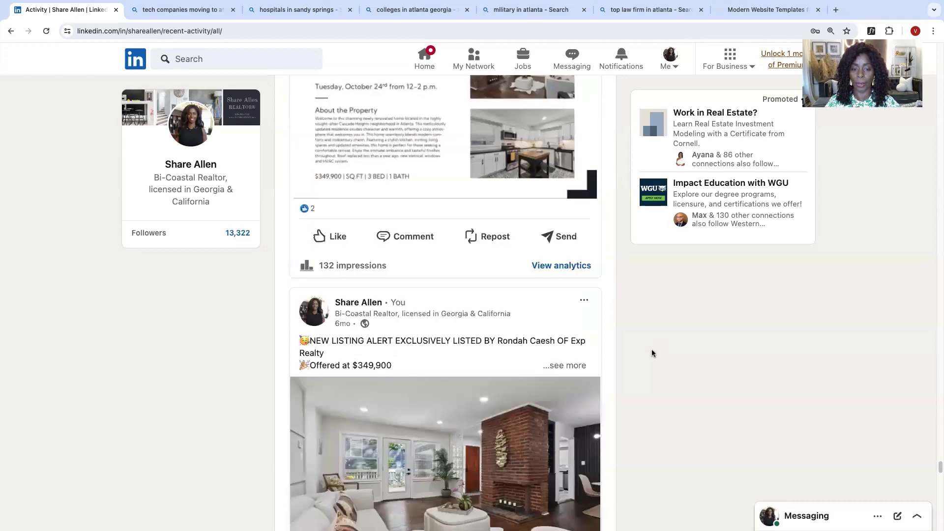
{"action": "scroll", "coordinate": [523, 388], "scroll_direction": "down", "scroll_amount": 4}
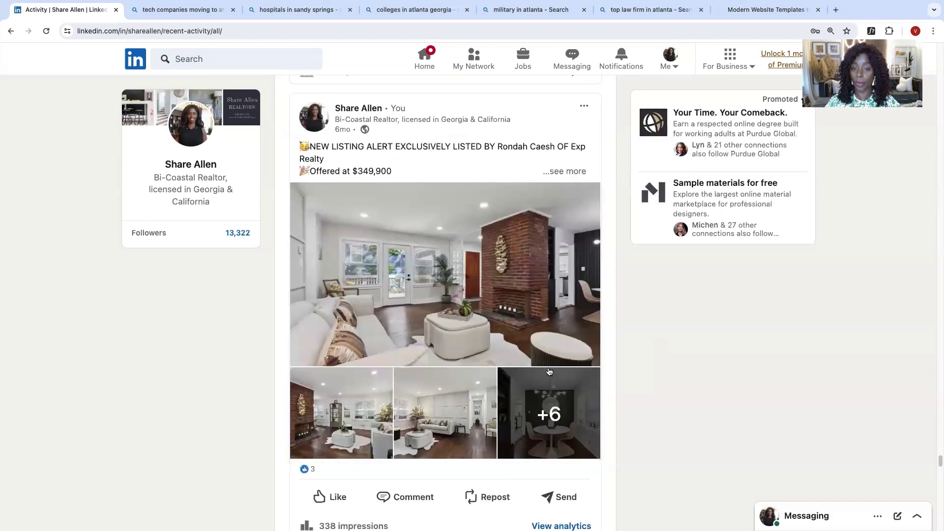
{"action": "scroll", "coordinate": [681, 415], "scroll_direction": "down", "scroll_amount": 2}
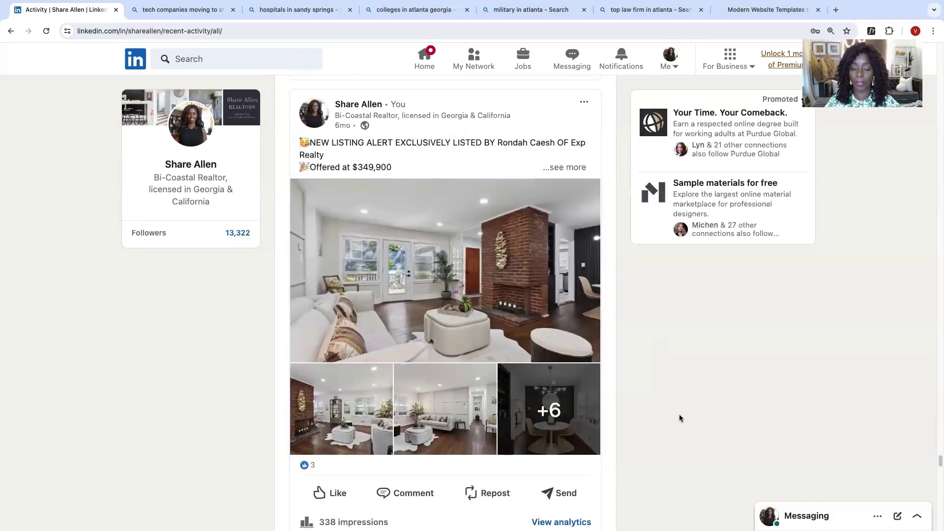
{"action": "scroll", "coordinate": [677, 416], "scroll_direction": "down", "scroll_amount": 9}
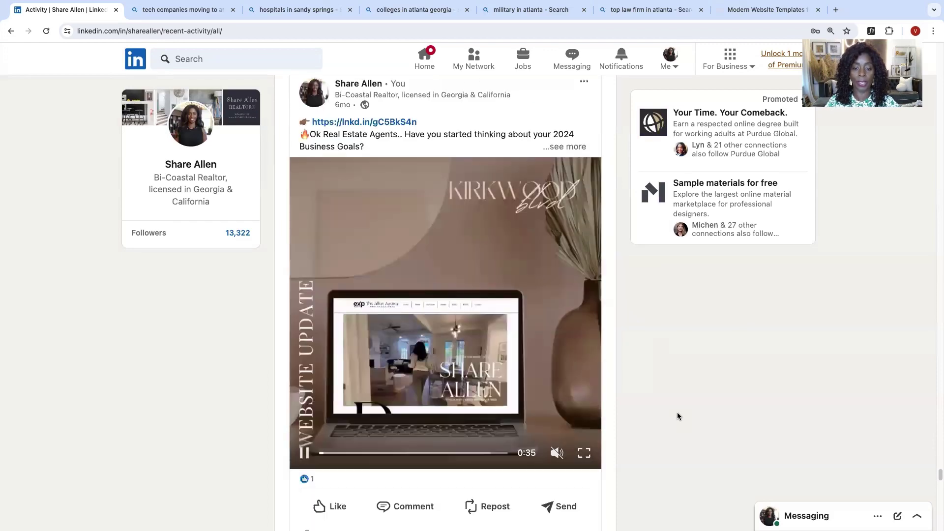
{"action": "scroll", "coordinate": [678, 415], "scroll_direction": "down", "scroll_amount": 12}
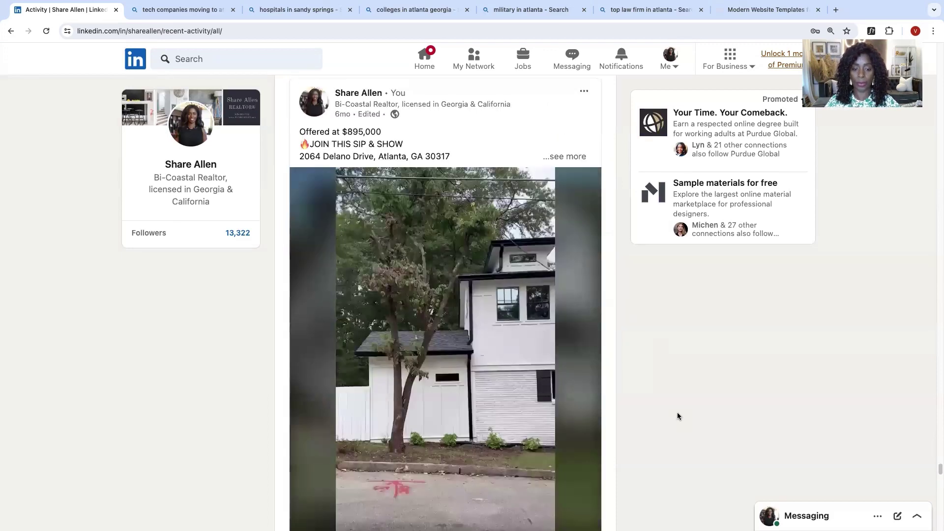
{"action": "scroll", "coordinate": [677, 416], "scroll_direction": "down", "scroll_amount": 3}
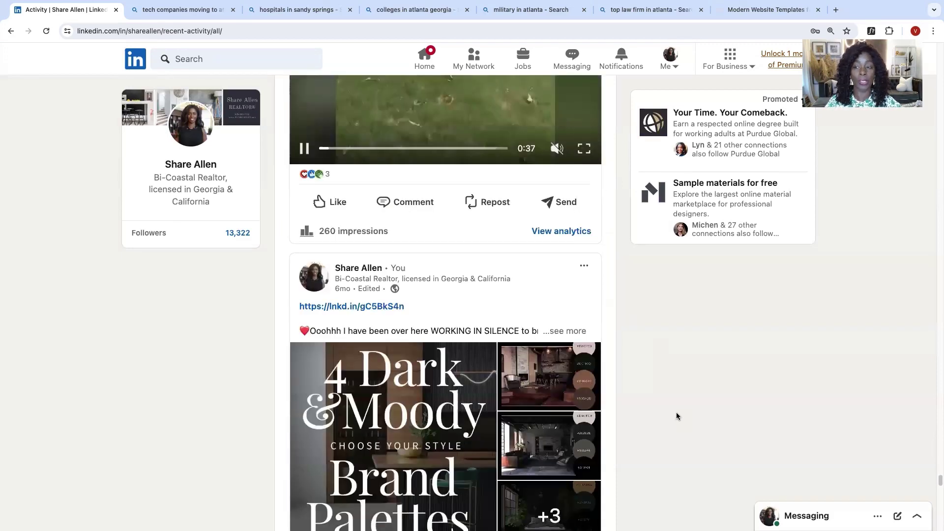
{"action": "scroll", "coordinate": [676, 416], "scroll_direction": "down", "scroll_amount": 8}
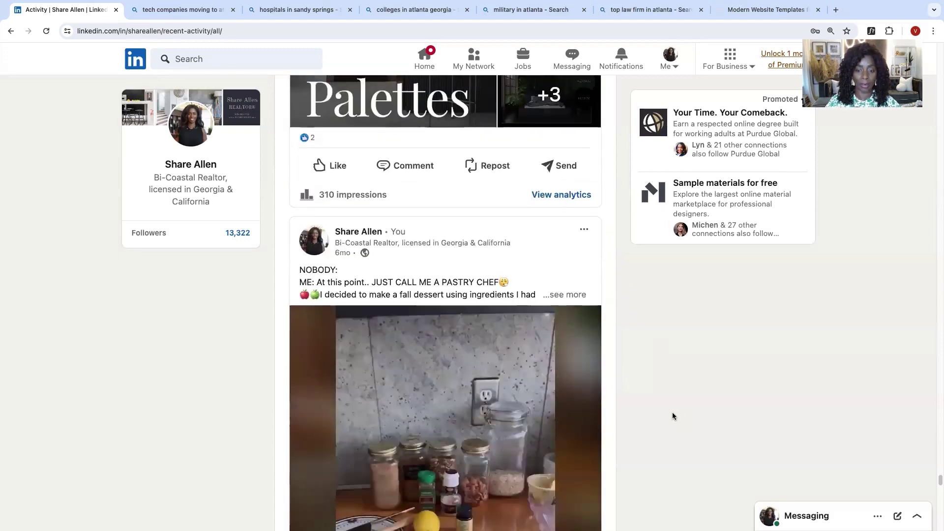
{"action": "scroll", "coordinate": [672, 416], "scroll_direction": "down", "scroll_amount": 5}
{"action": "scroll", "coordinate": [671, 416], "scroll_direction": "down", "scroll_amount": 4}
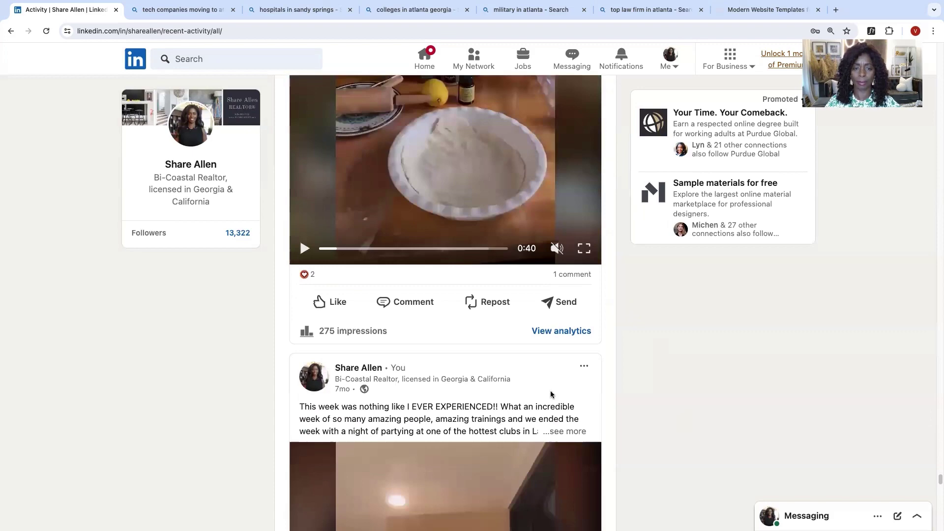
{"action": "scroll", "coordinate": [640, 398], "scroll_direction": "up", "scroll_amount": 4}
{"action": "scroll", "coordinate": [641, 398], "scroll_direction": "down", "scroll_amount": 3}
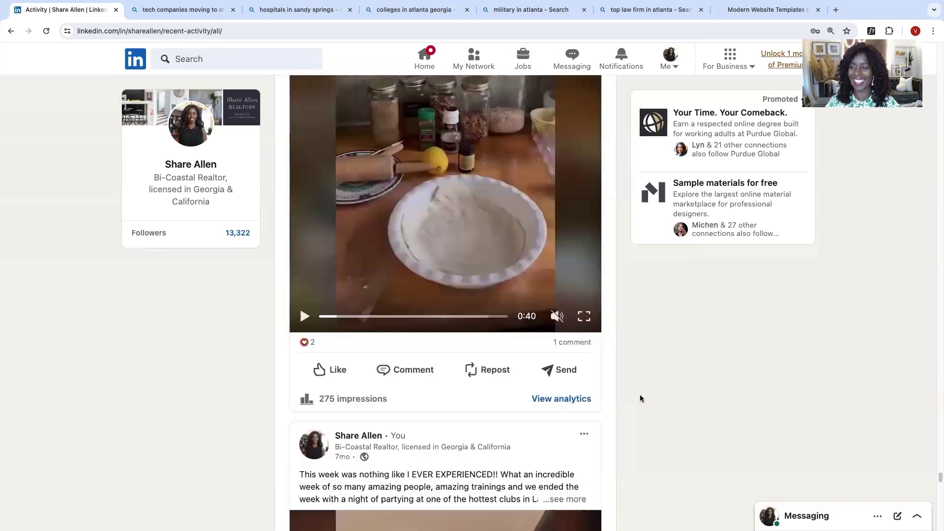
{"action": "scroll", "coordinate": [640, 397], "scroll_direction": "down", "scroll_amount": 4}
{"action": "scroll", "coordinate": [641, 397], "scroll_direction": "down", "scroll_amount": 8}
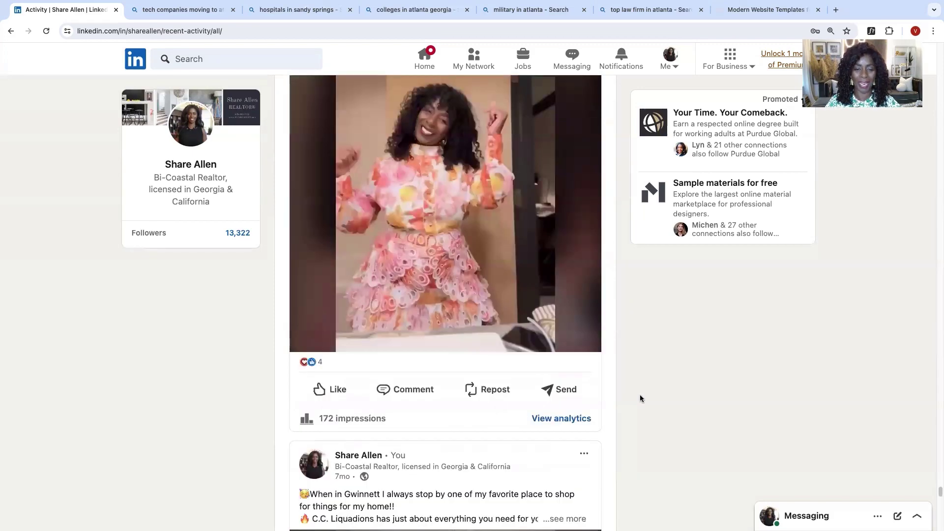
{"action": "scroll", "coordinate": [640, 397], "scroll_direction": "up", "scroll_amount": 7}
Scroll past the Beverly Hills, Diana Ross, Vegas trip and wall-panel posts to the CE Shop 35% off promo.
{"action": "scroll", "coordinate": [658, 363], "scroll_direction": "down", "scroll_amount": 12}
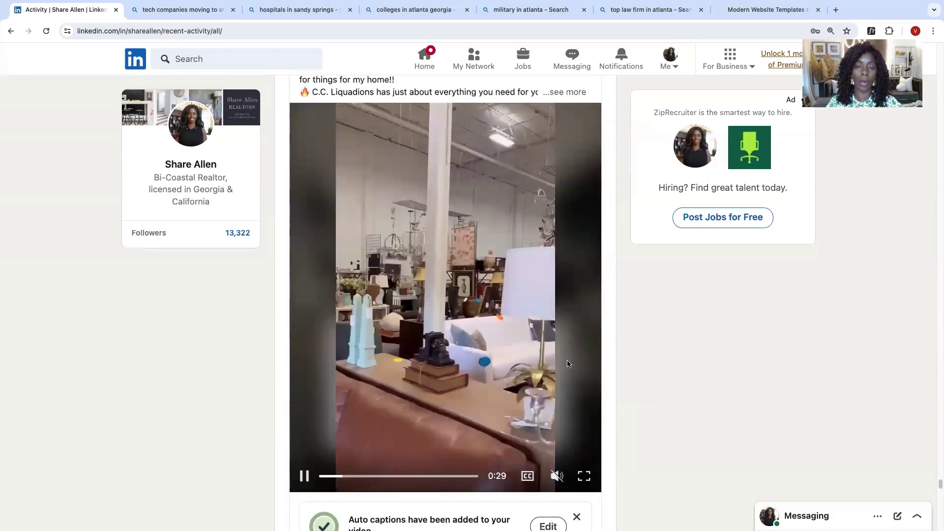
{"action": "scroll", "coordinate": [645, 364], "scroll_direction": "down", "scroll_amount": 2}
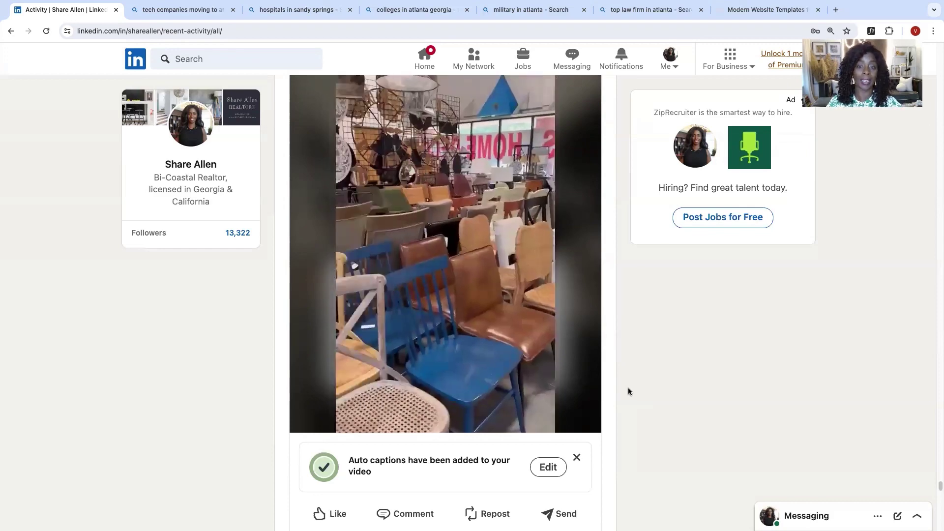
{"action": "scroll", "coordinate": [628, 391], "scroll_direction": "down", "scroll_amount": 8}
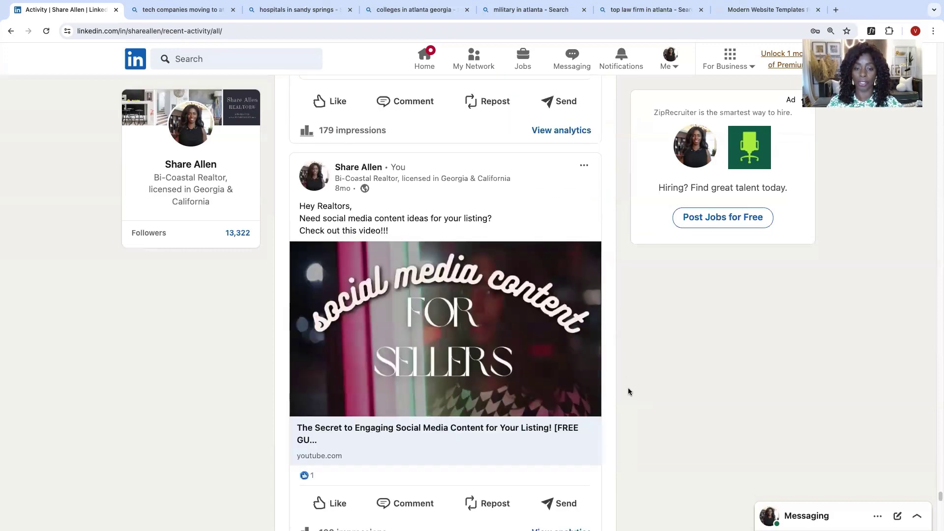
{"action": "scroll", "coordinate": [629, 391], "scroll_direction": "down", "scroll_amount": 8}
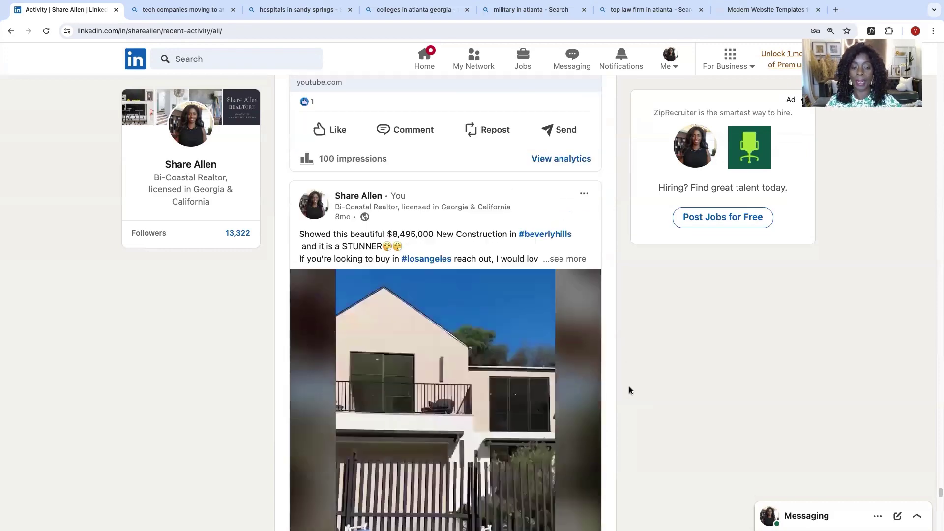
{"action": "scroll", "coordinate": [628, 391], "scroll_direction": "down", "scroll_amount": 9}
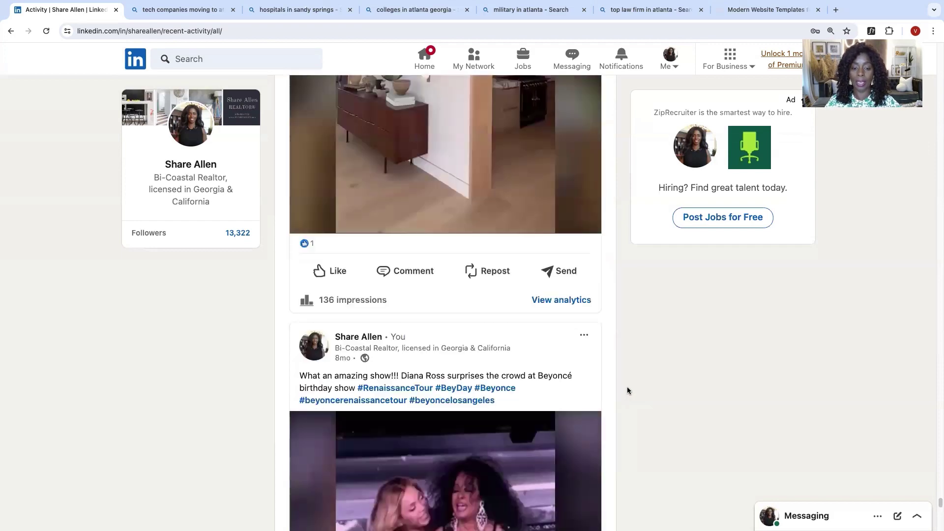
{"action": "scroll", "coordinate": [628, 391], "scroll_direction": "down", "scroll_amount": 4}
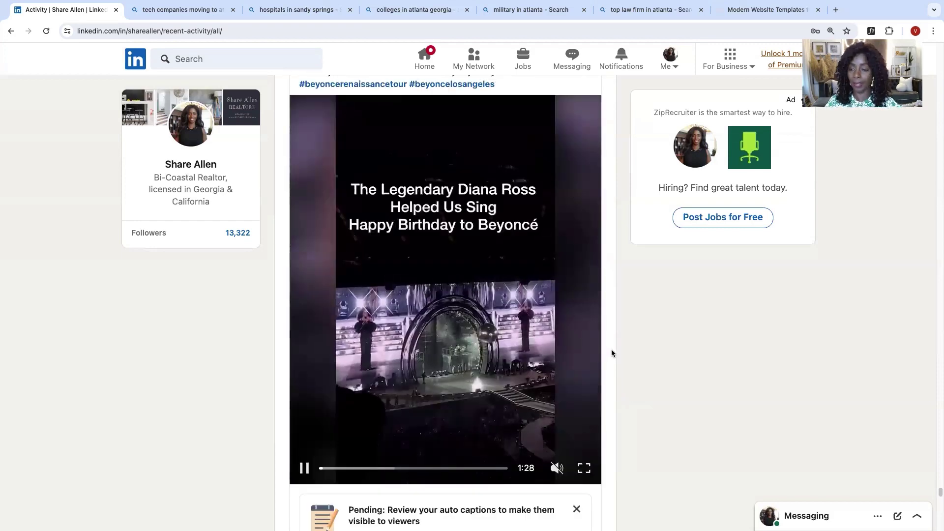
{"action": "scroll", "coordinate": [609, 354], "scroll_direction": "down", "scroll_amount": 5}
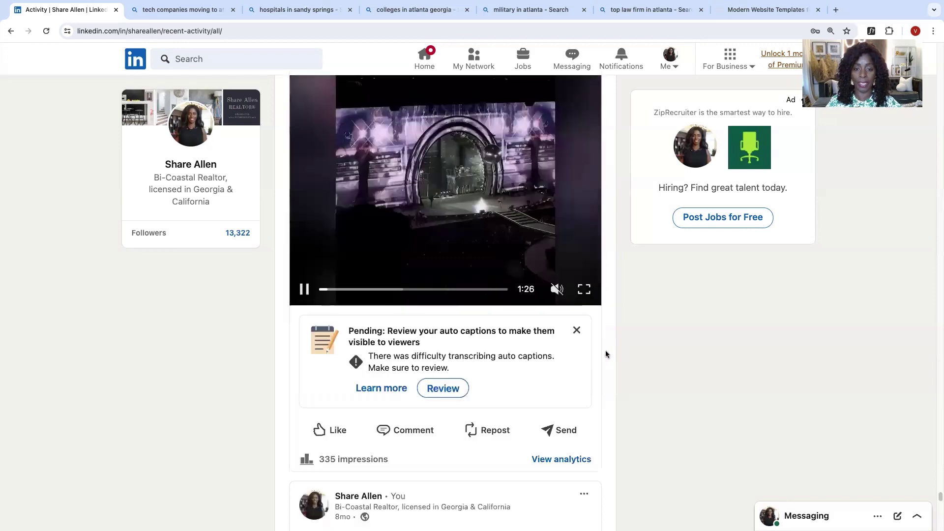
{"action": "scroll", "coordinate": [669, 352], "scroll_direction": "down", "scroll_amount": 3}
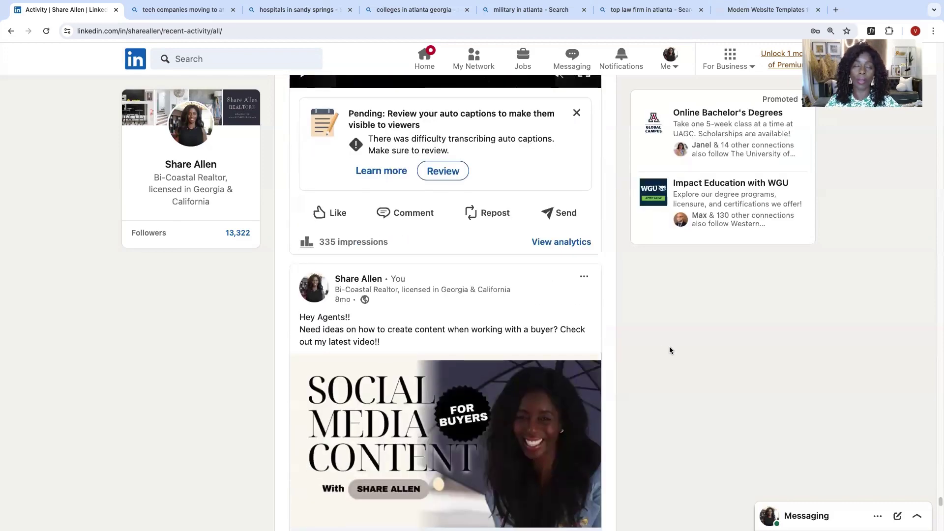
{"action": "scroll", "coordinate": [669, 349], "scroll_direction": "down", "scroll_amount": 8}
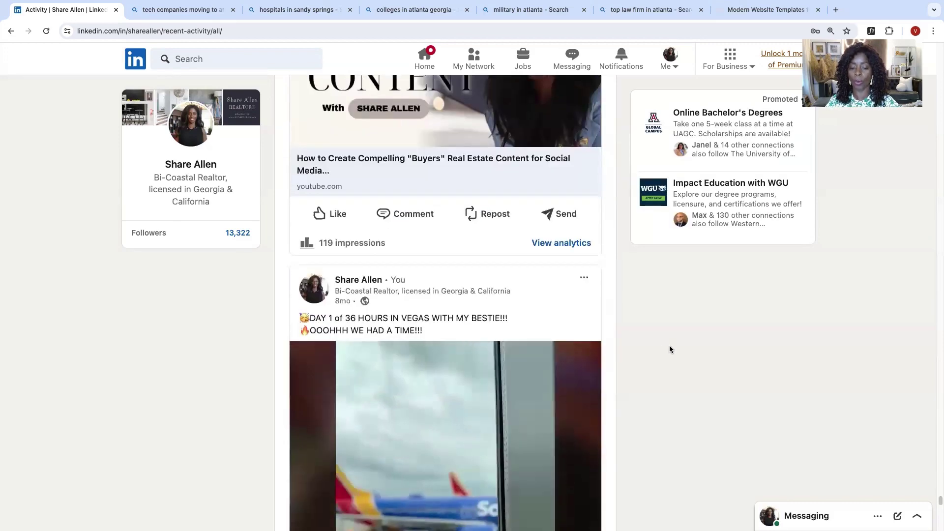
{"action": "scroll", "coordinate": [670, 349], "scroll_direction": "down", "scroll_amount": 4}
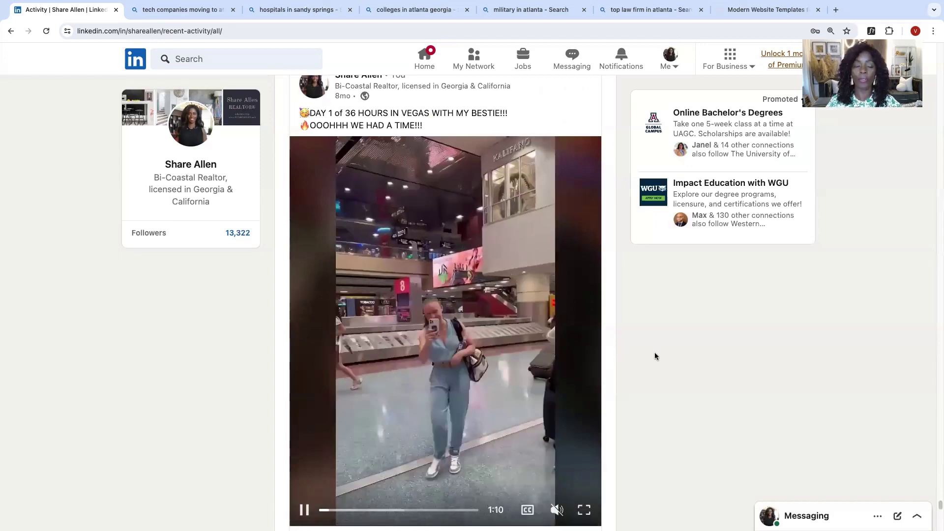
{"action": "scroll", "coordinate": [655, 357], "scroll_direction": "down", "scroll_amount": 14}
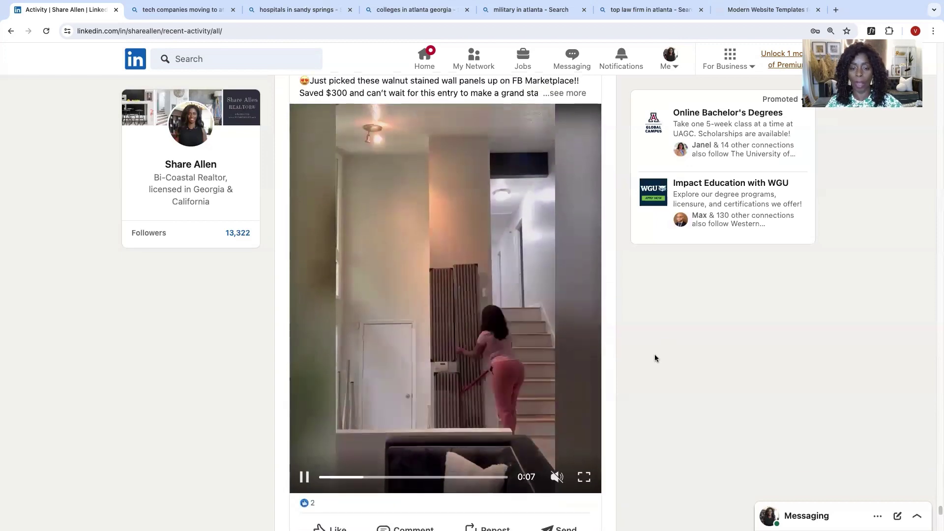
{"action": "scroll", "coordinate": [655, 357], "scroll_direction": "down", "scroll_amount": 7}
{"action": "scroll", "coordinate": [654, 357], "scroll_direction": "down", "scroll_amount": 3}
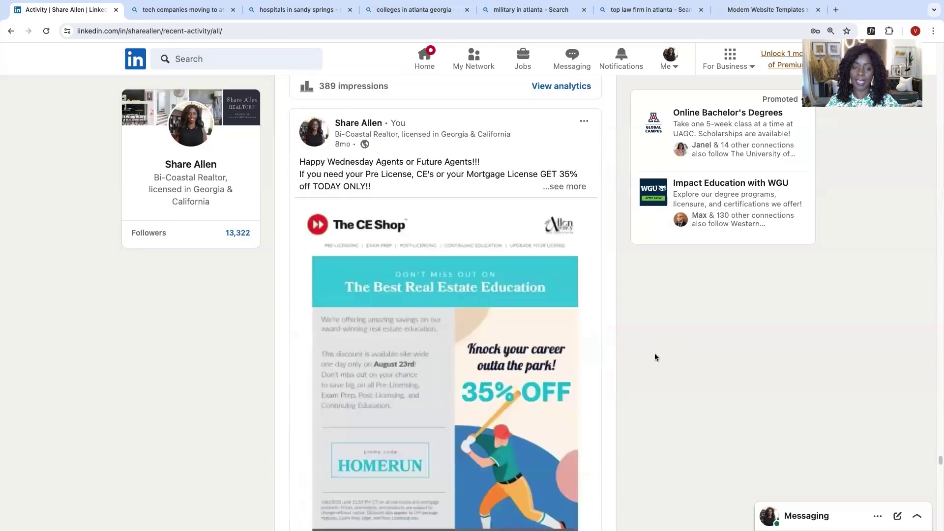